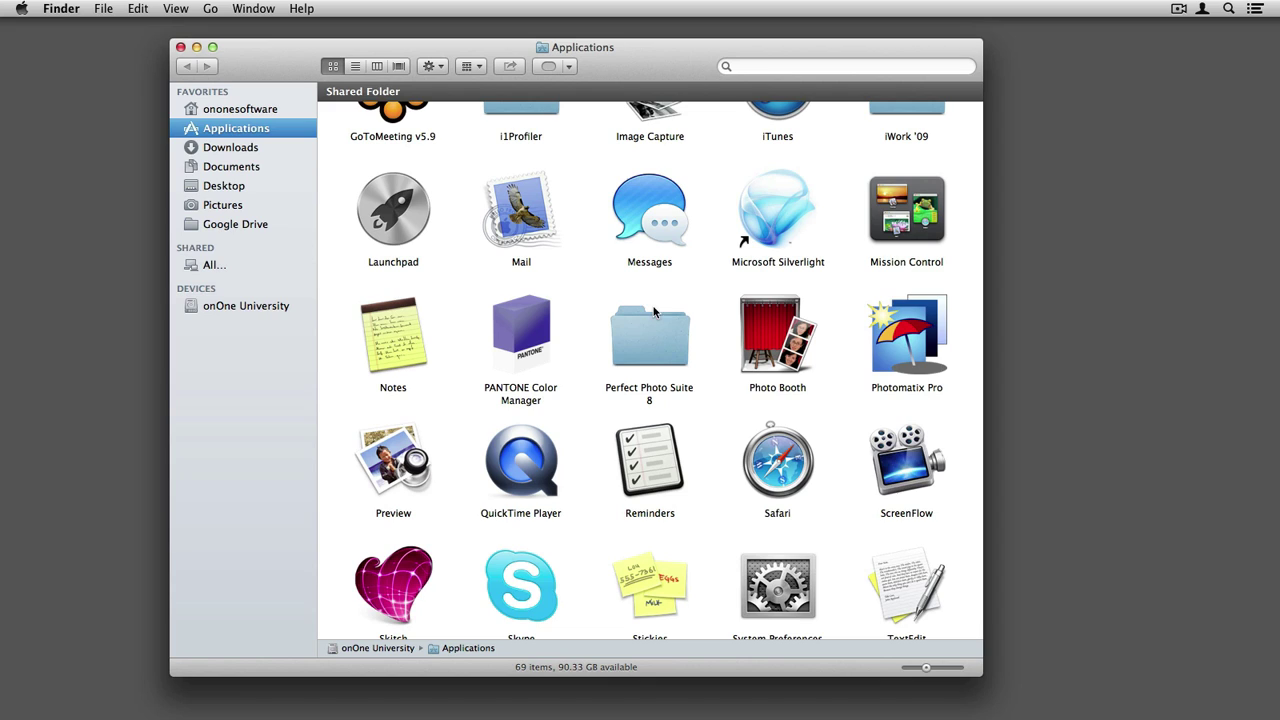
# - Open the Perfect Photo Suite 8 folder in Applications and launch the Perfect Photo Suite 8 app
pyautogui.click(642, 360)
pyautogui.doubleClick(641, 360)
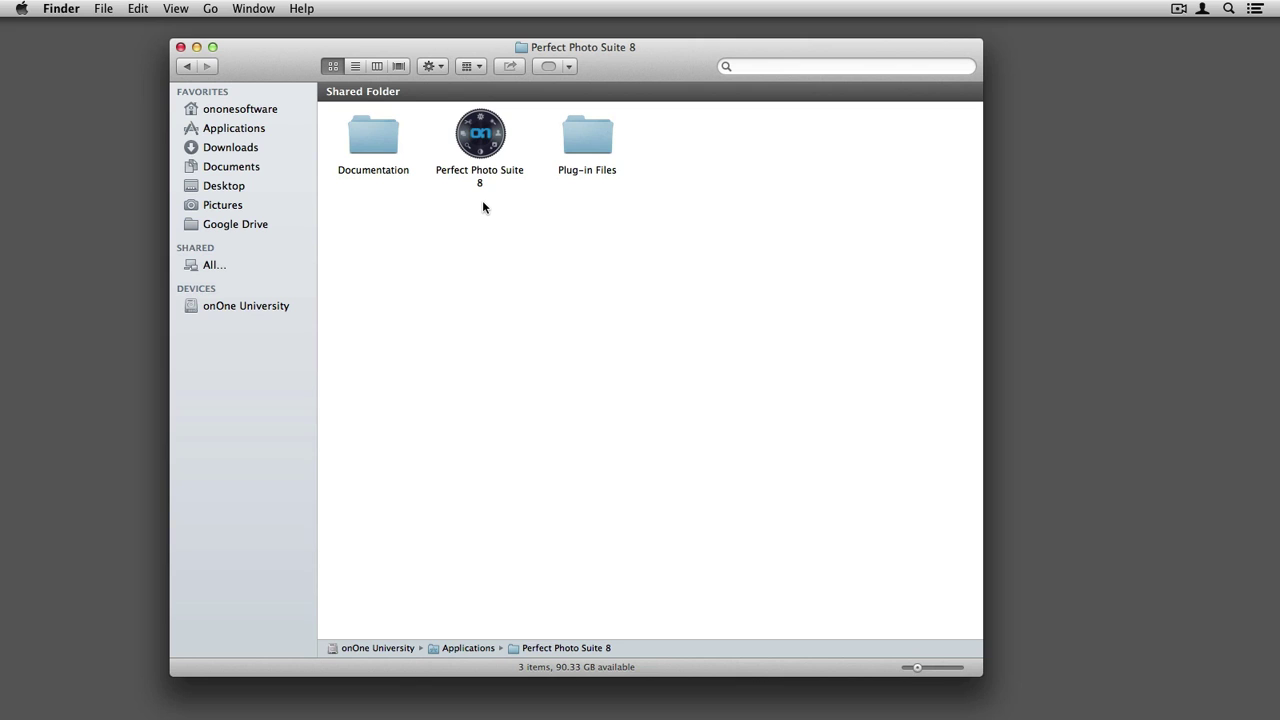
pyautogui.doubleClick(480, 135)
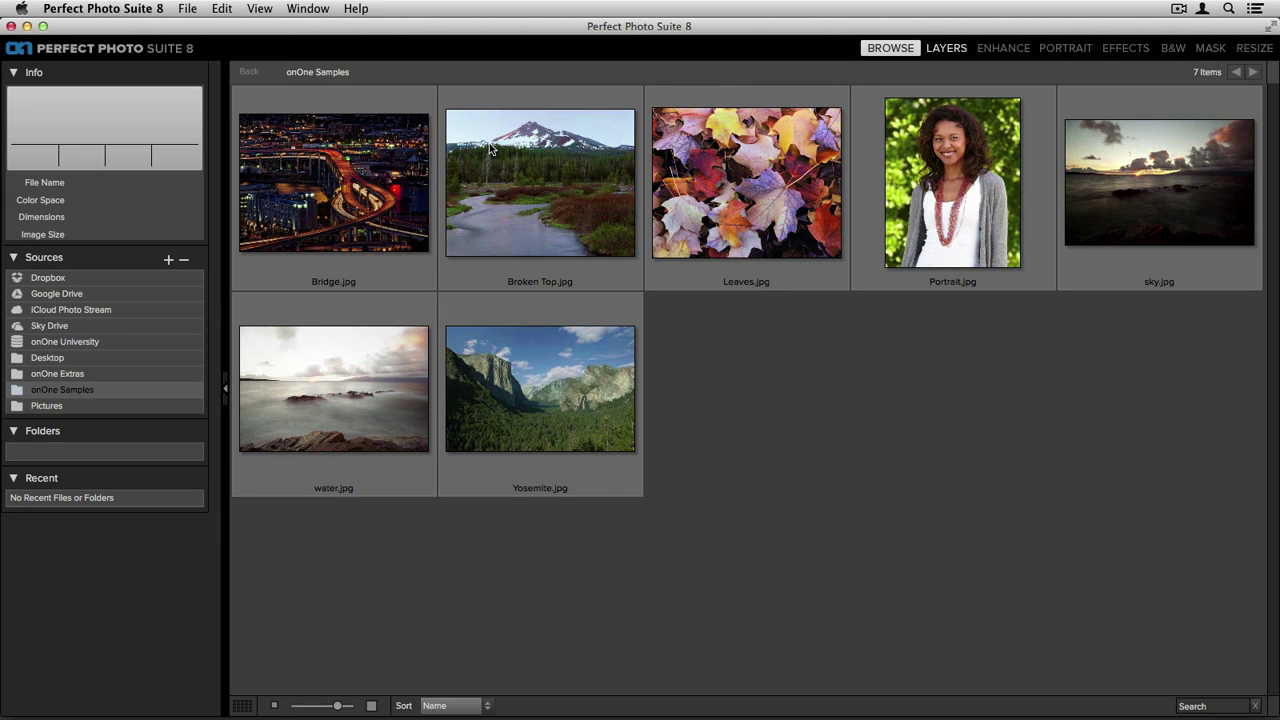
pyautogui.moveTo(588, 715)
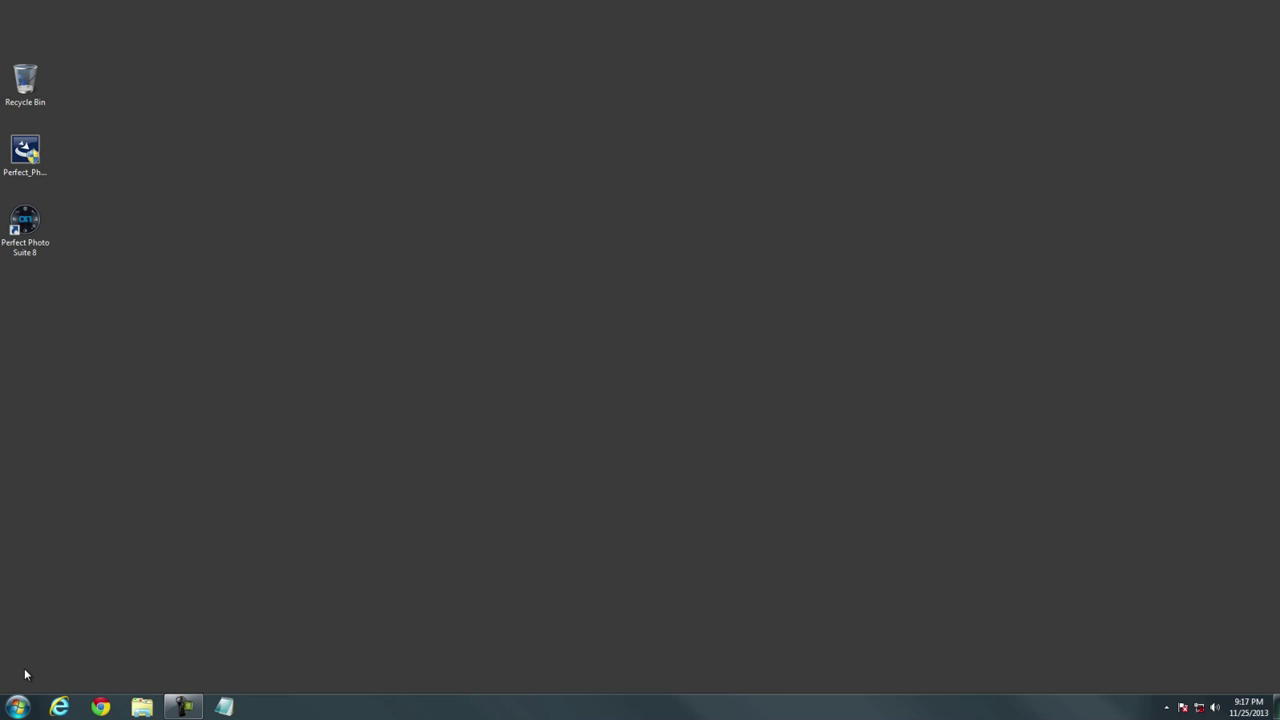
# - In the Start menu, expand All Programs > onOne Software > Perfect Photo Suite 8
pyautogui.click(18, 709)
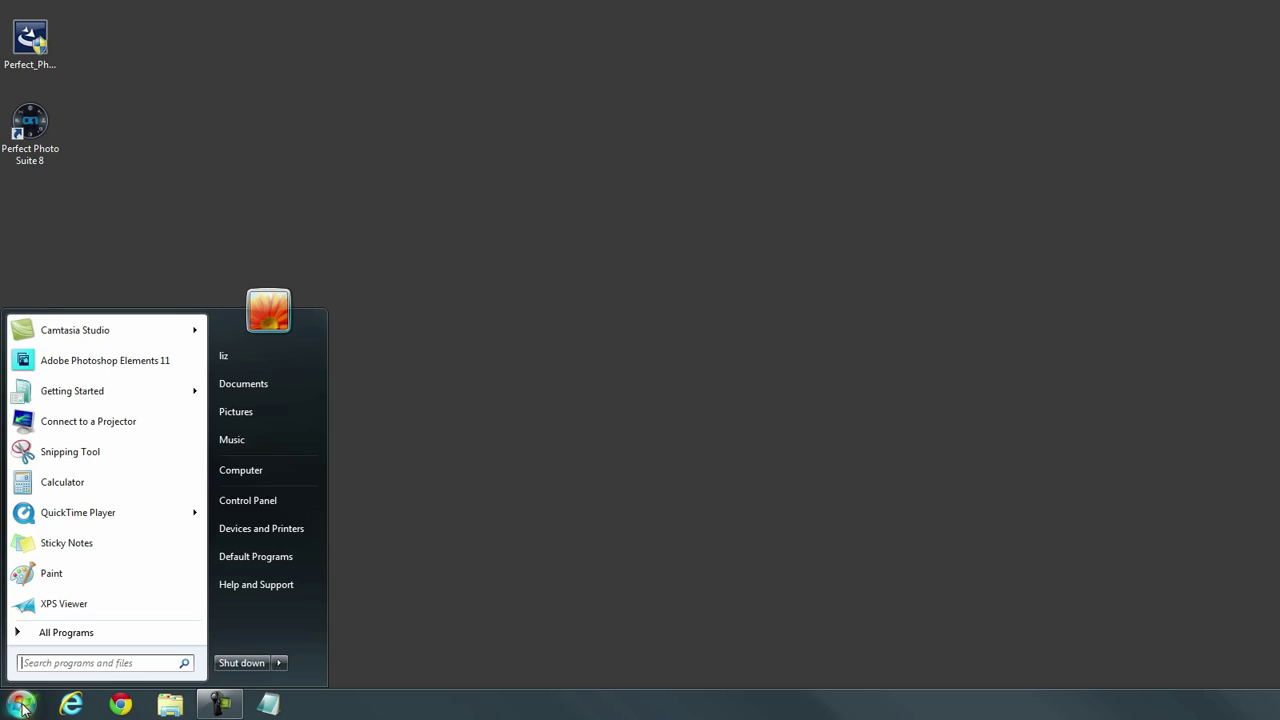
pyautogui.click(54, 633)
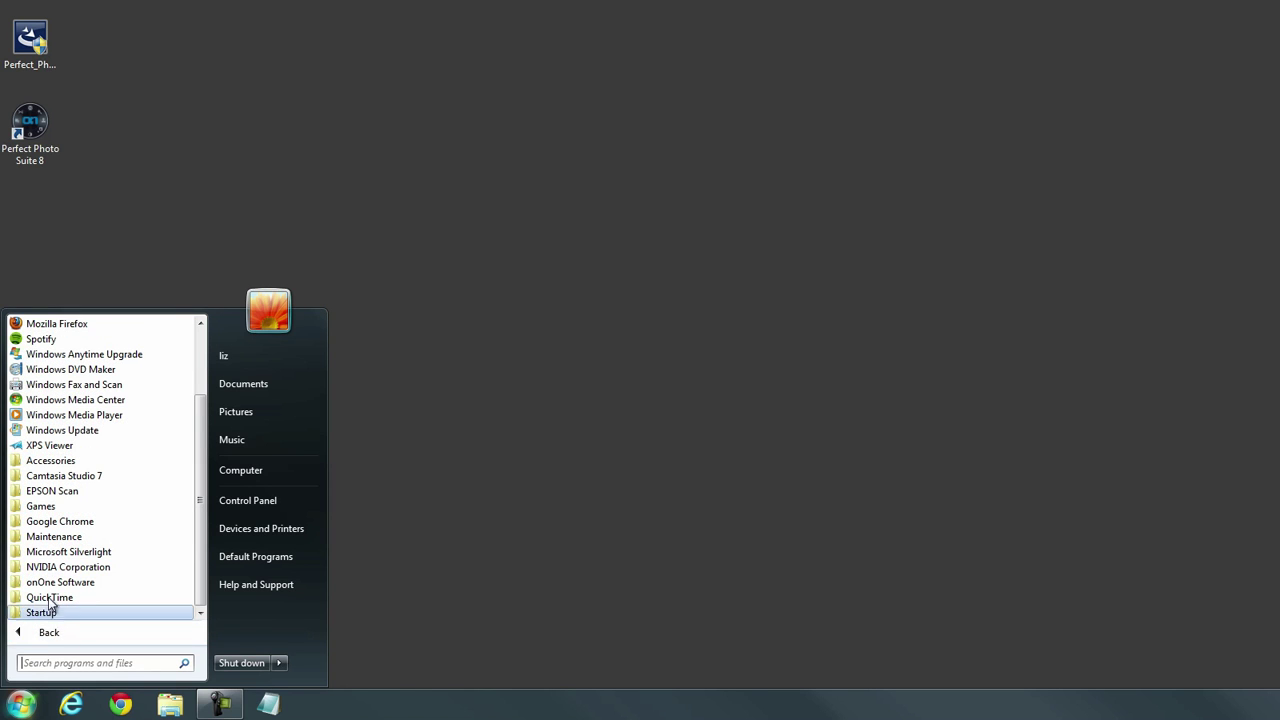
pyautogui.click(46, 586)
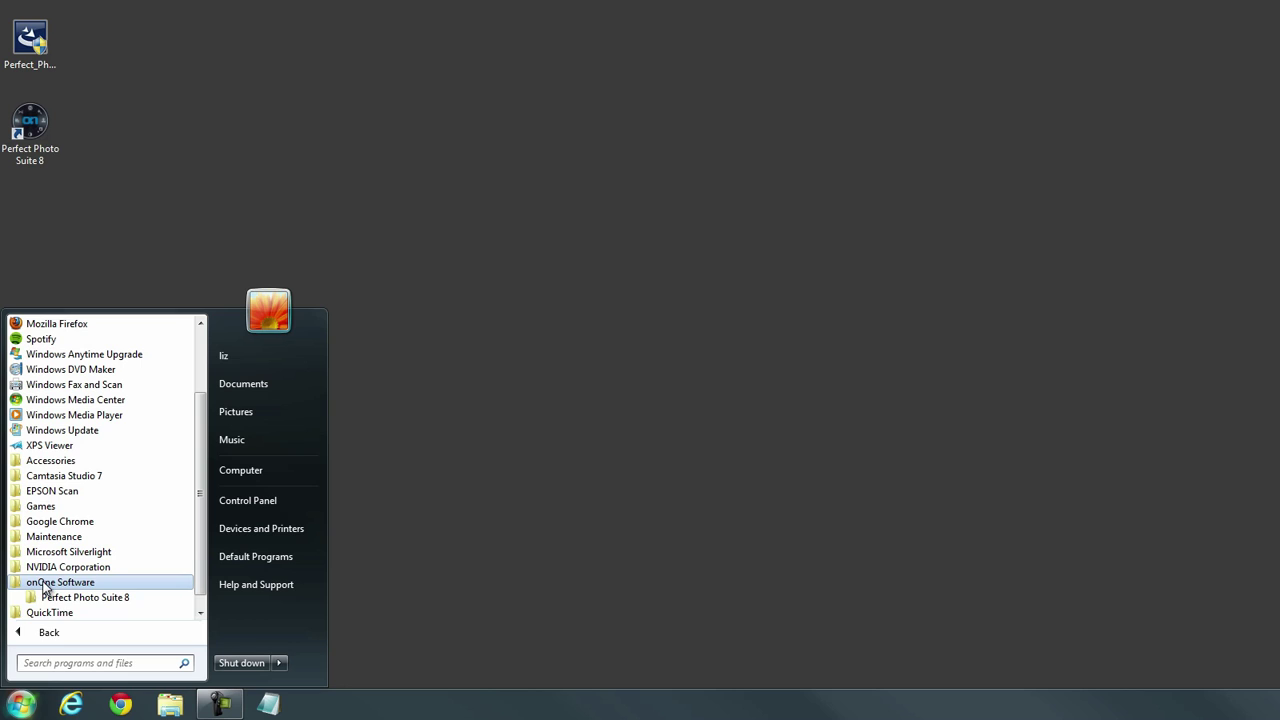
pyautogui.click(85, 597)
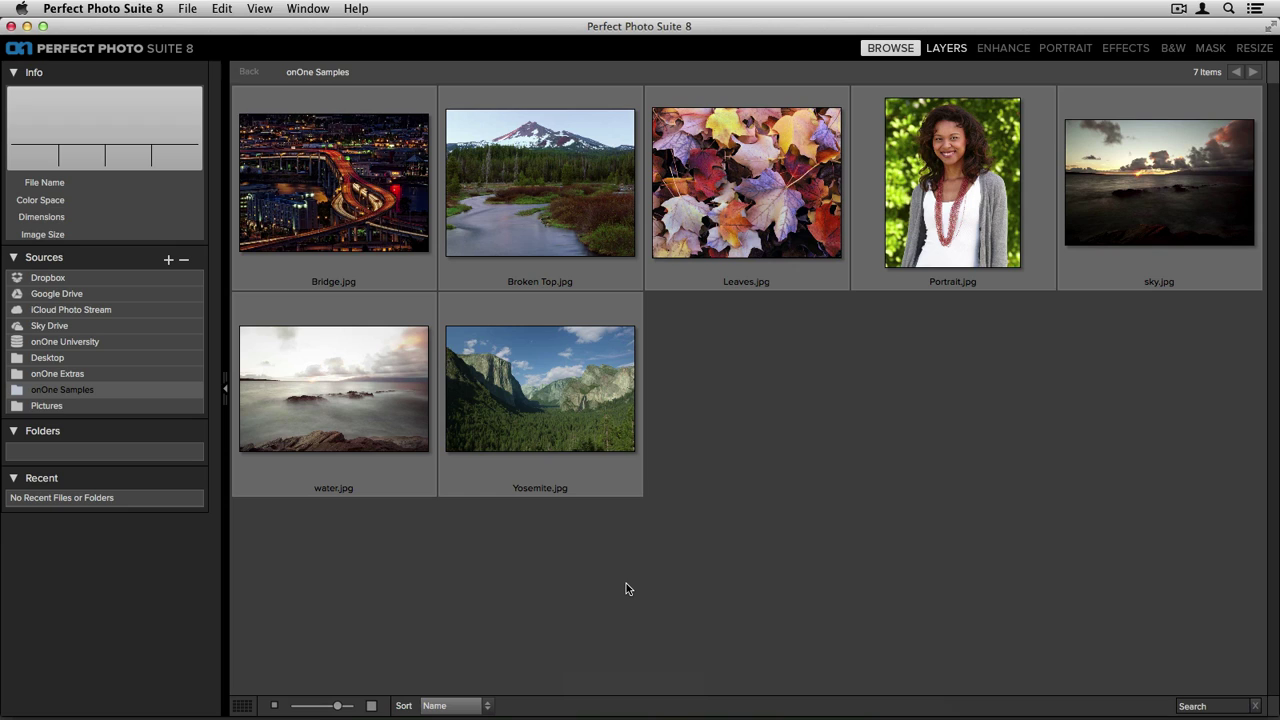
# - Select Broken Top.jpg and look over the File menu's Edit In options without choosing one
pyautogui.click(590, 240)
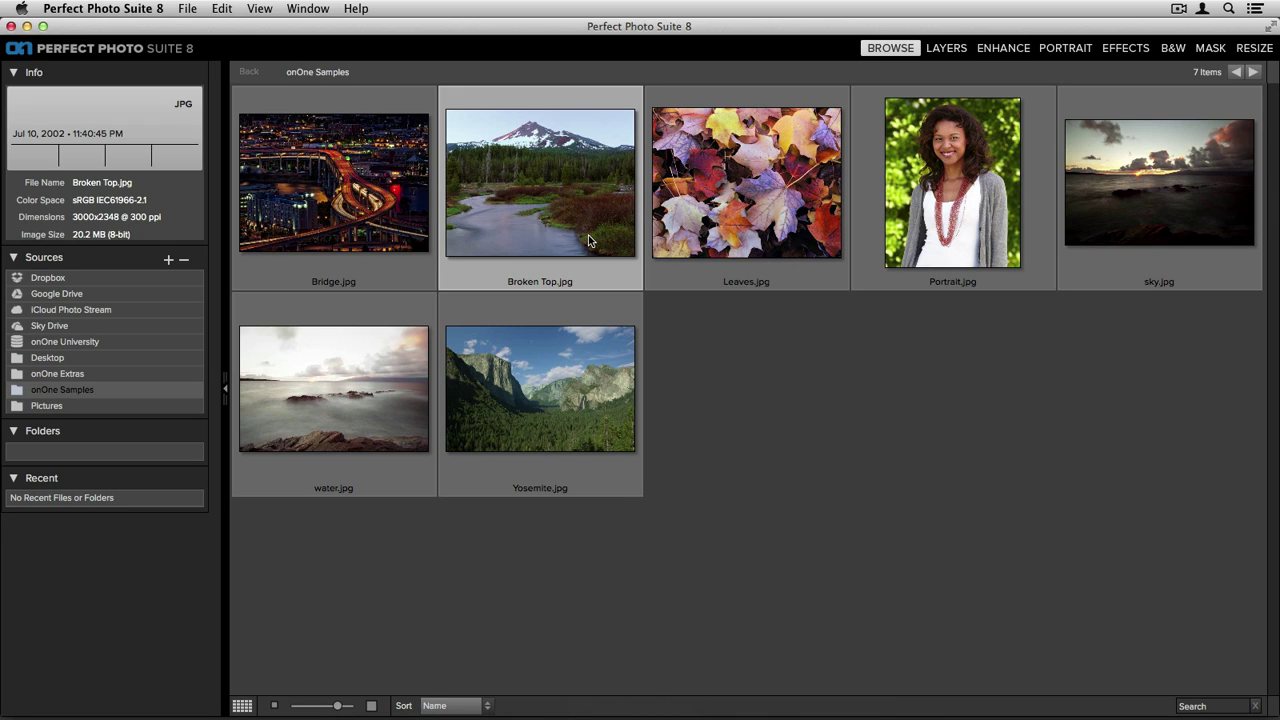
pyautogui.click(186, 9)
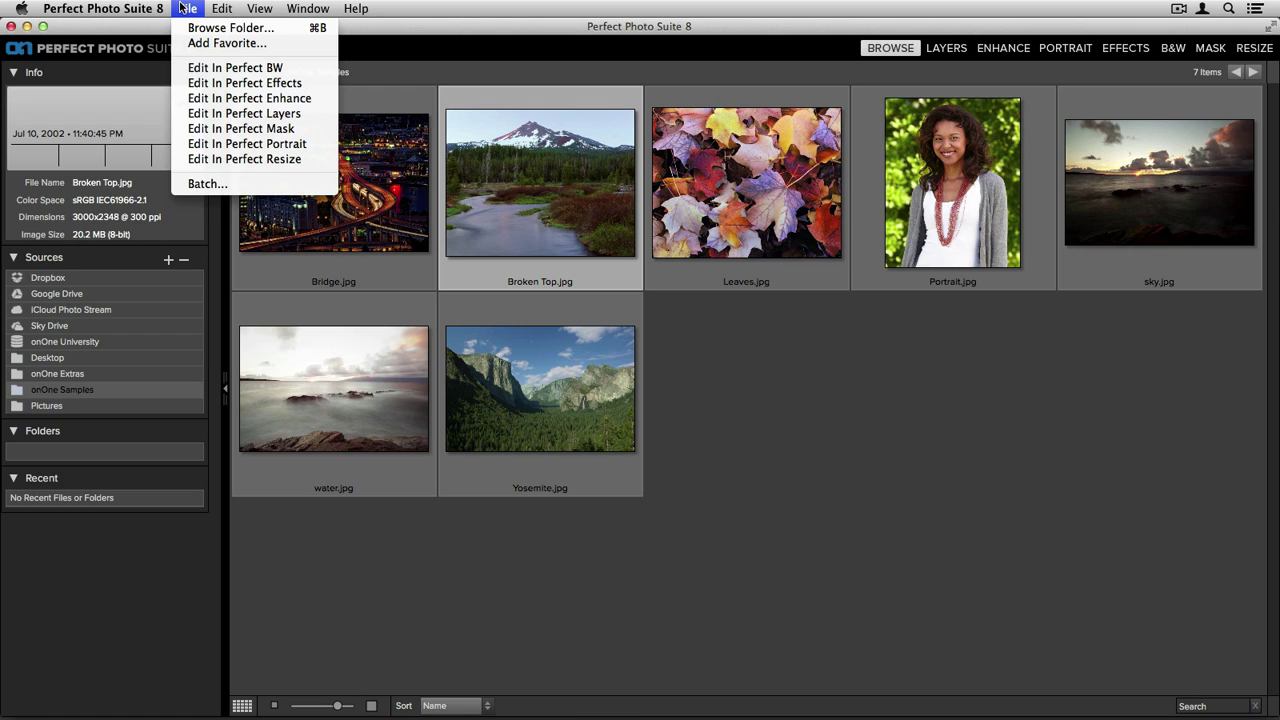
pyautogui.click(182, 8)
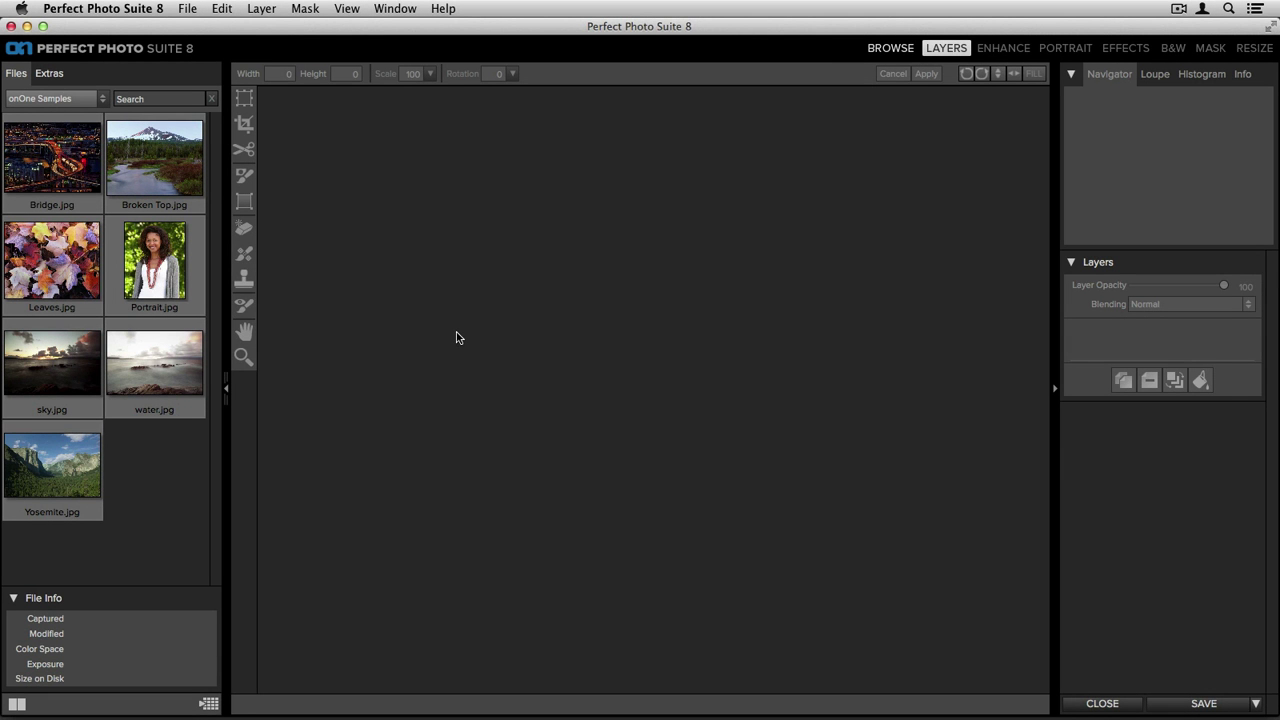
pyautogui.click(196, 4)
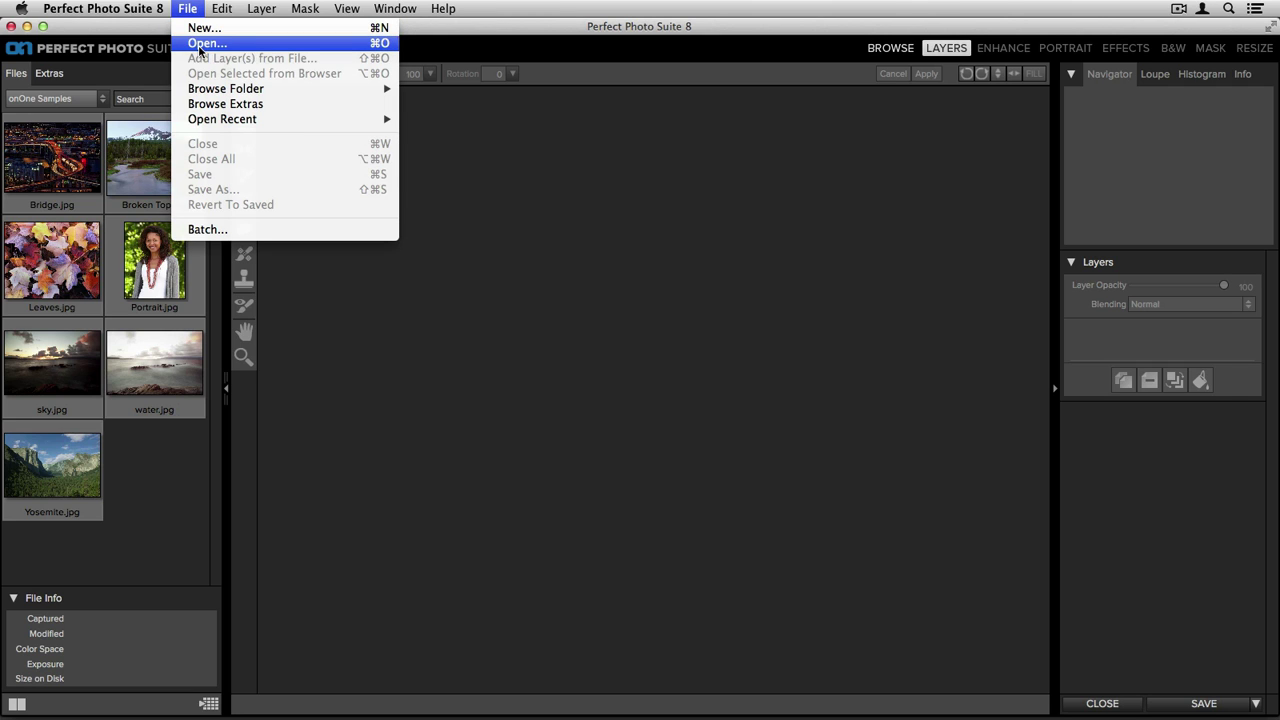
pyautogui.click(201, 47)
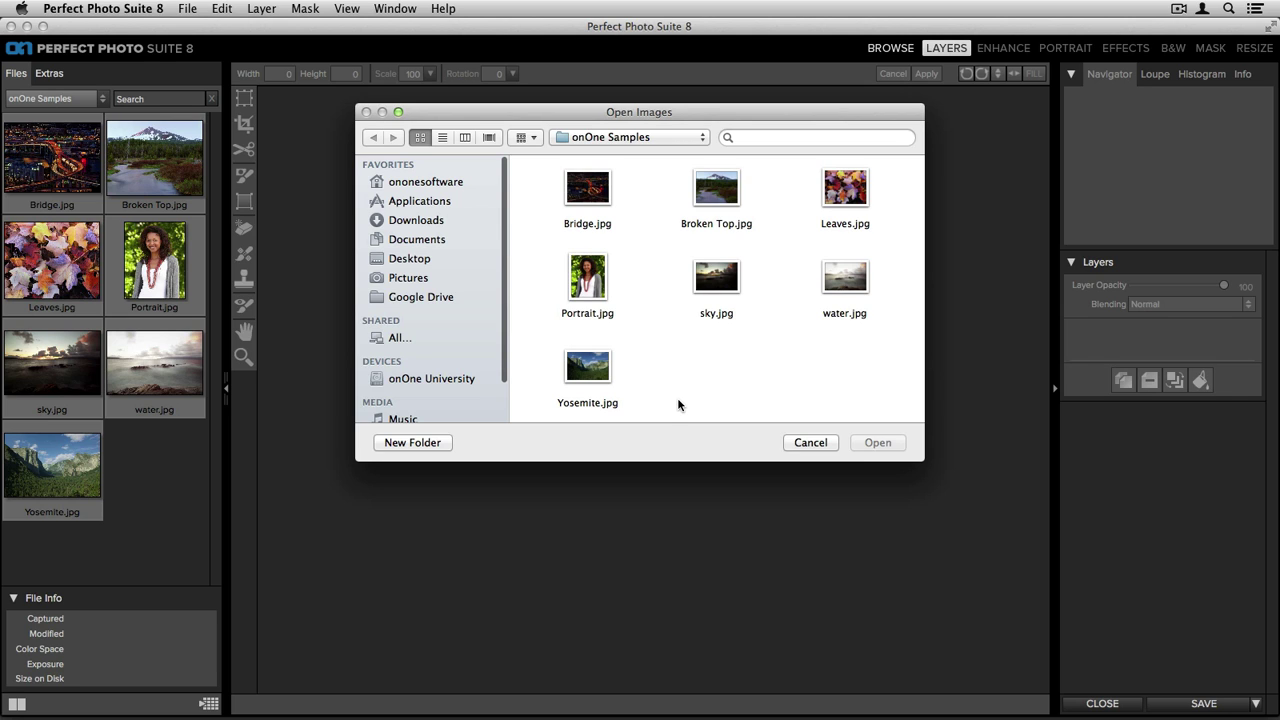
pyautogui.scroll(-1, 457, 340)
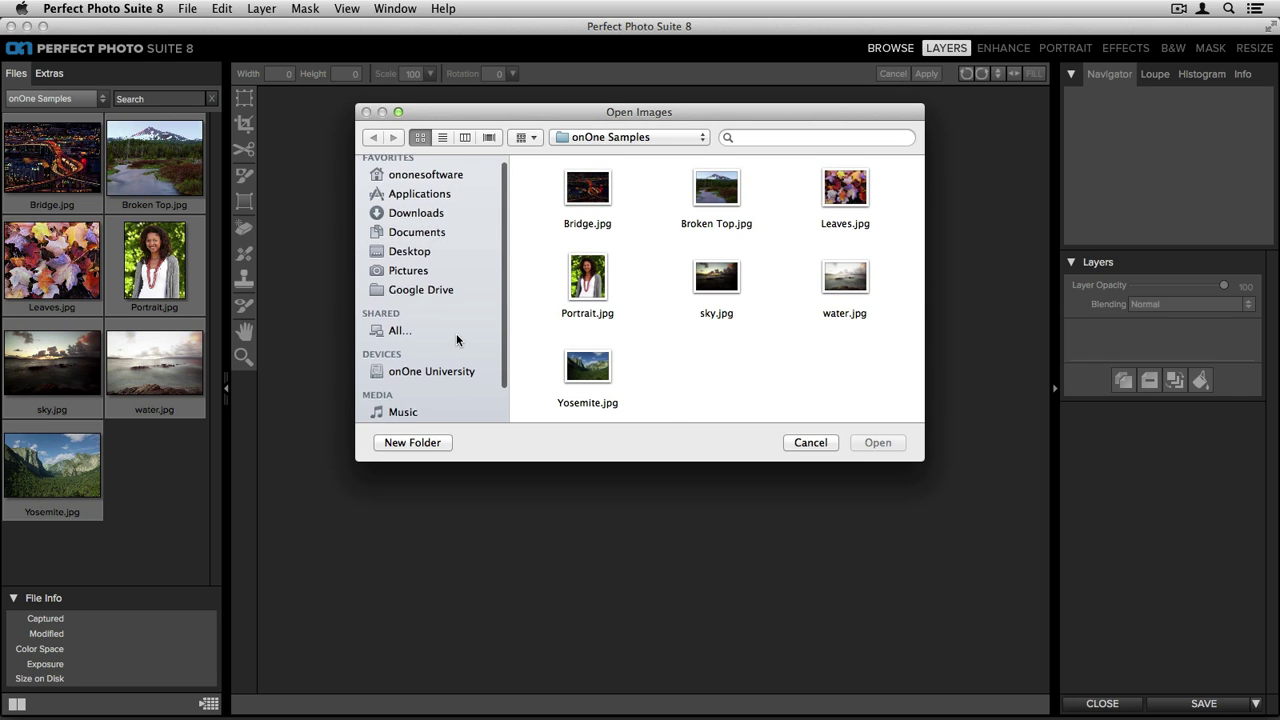
pyautogui.scroll(-3, 457, 340)
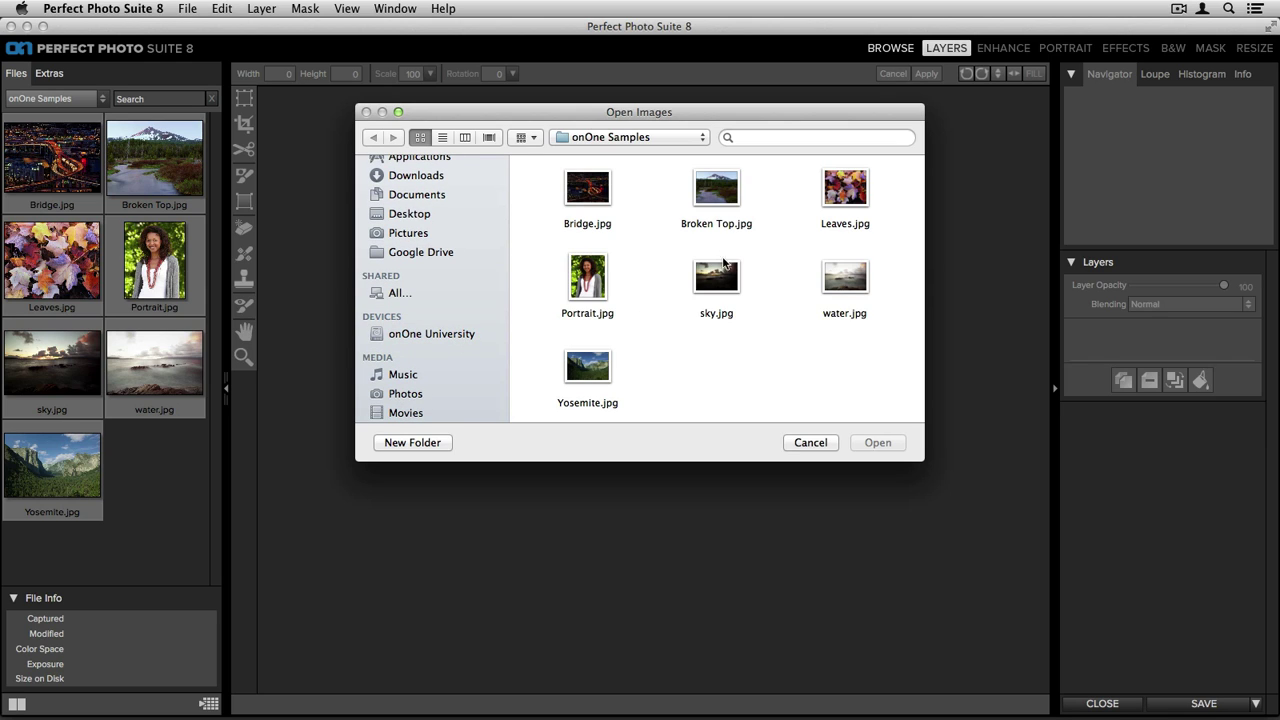
pyautogui.click(715, 193)
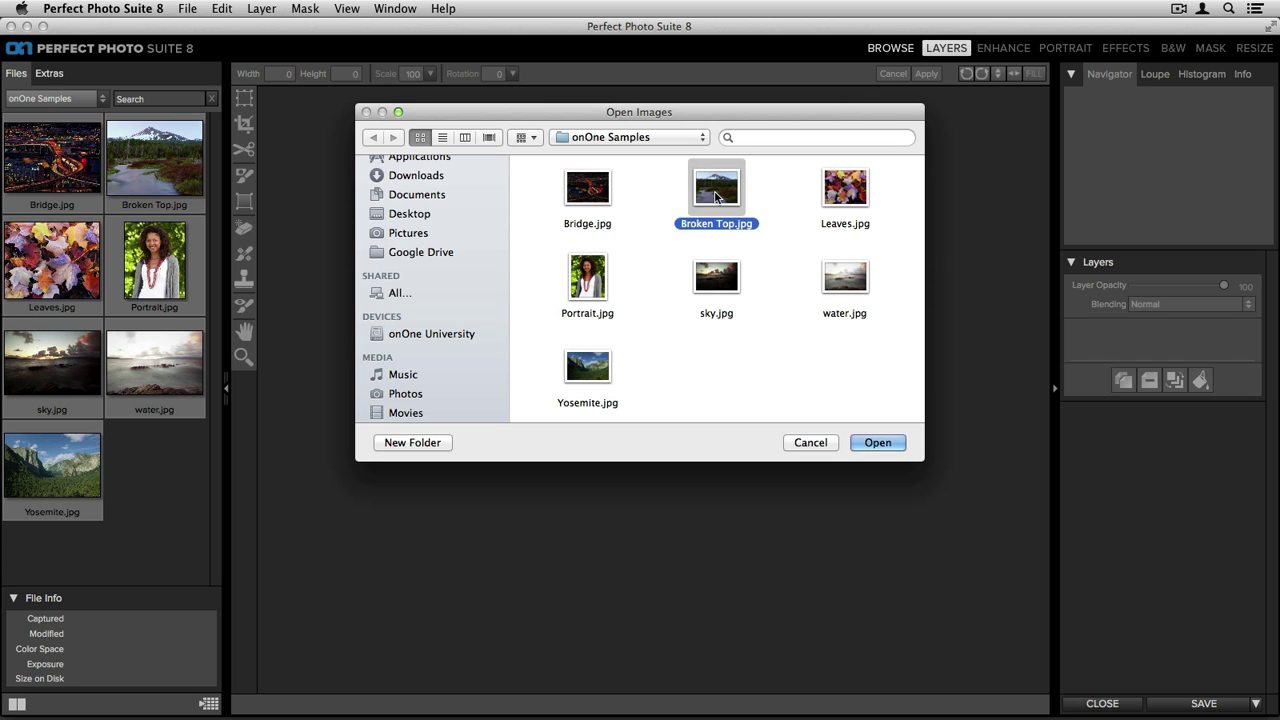
pyautogui.click(878, 442)
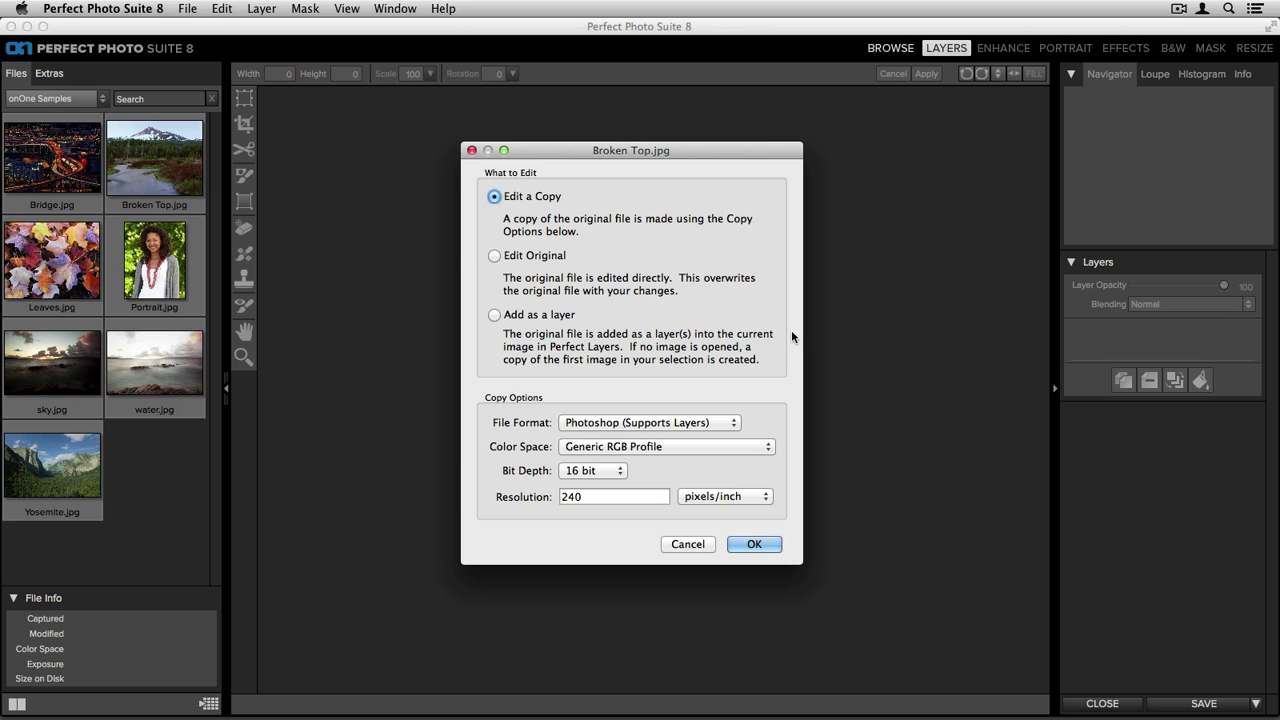
pyautogui.click(741, 544)
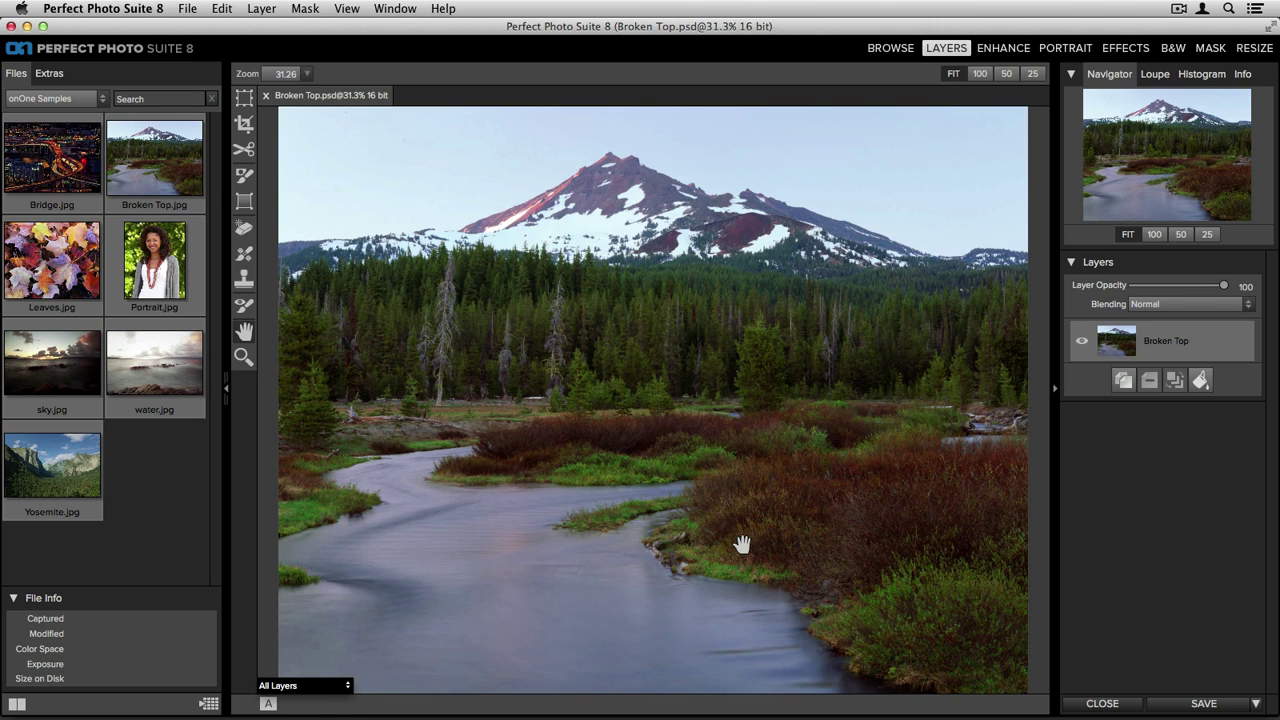
# - Close the Broken Top document and stay in the onOne Samples folder
pyautogui.press('super+w')
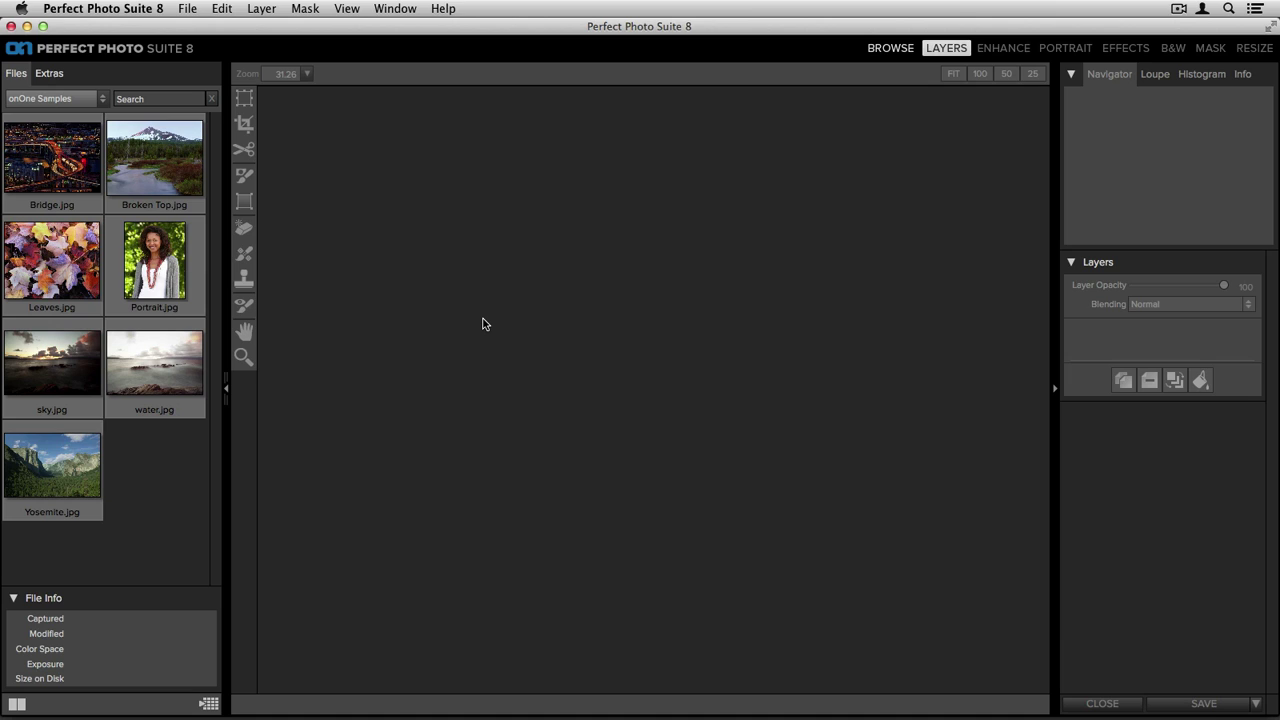
pyautogui.click(104, 98)
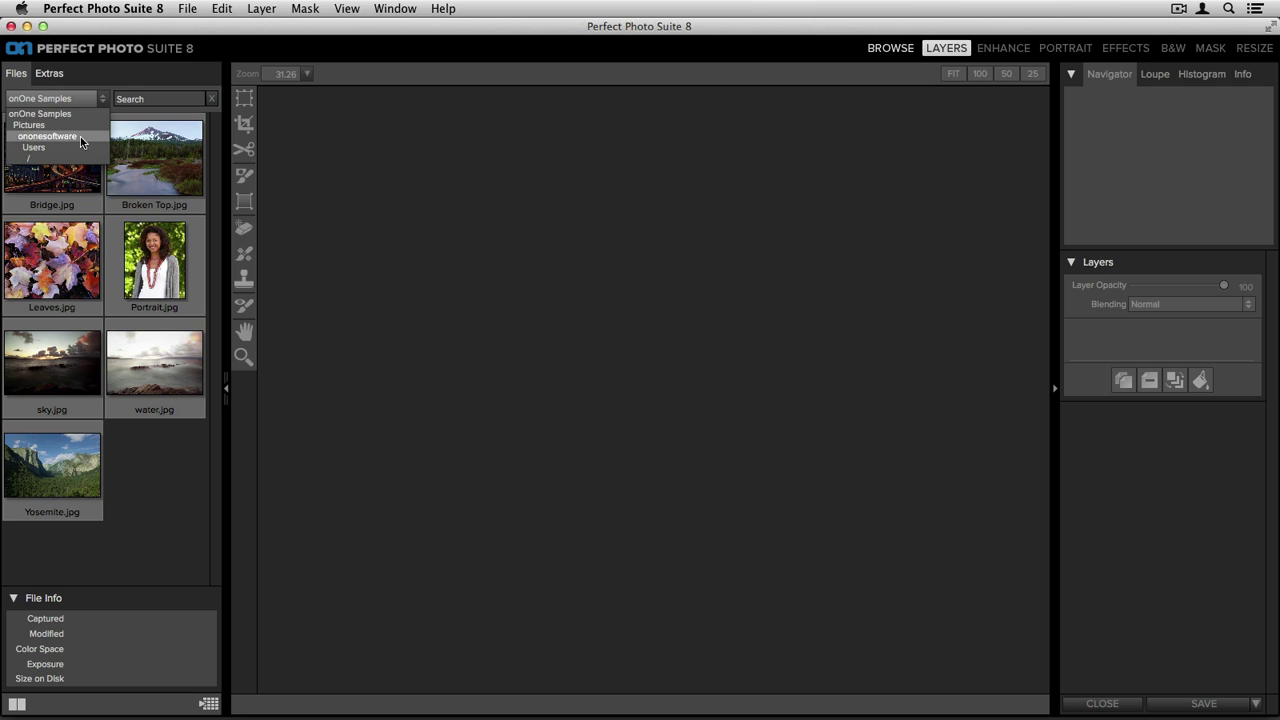
pyautogui.click(63, 114)
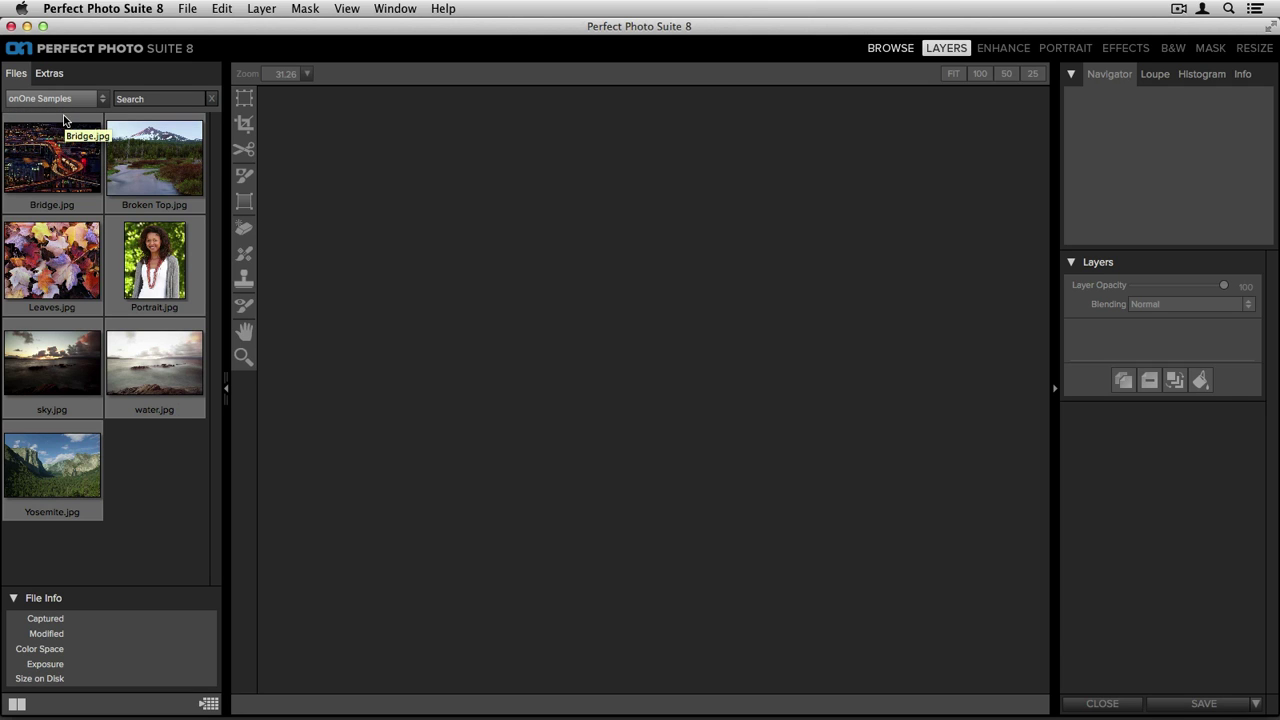
# - Open Broken Top.jpg for editing as a 16-bit copy
pyautogui.click(135, 155)
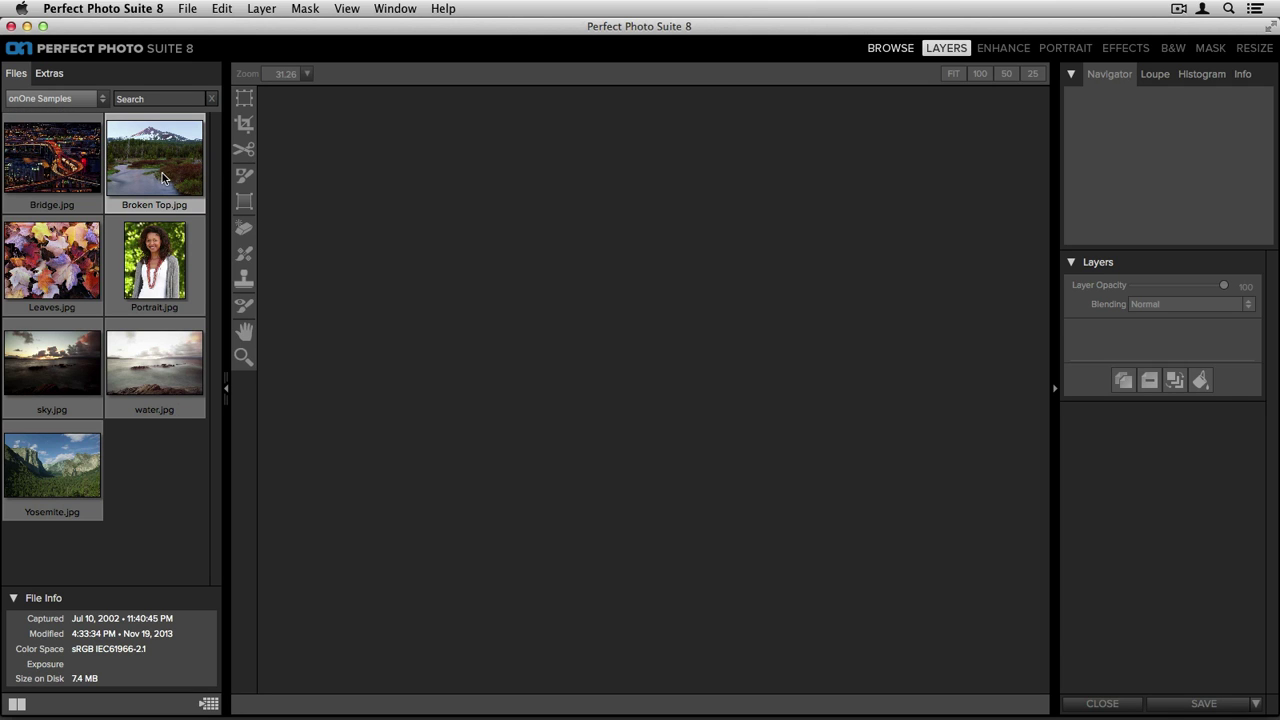
pyautogui.doubleClick(163, 178)
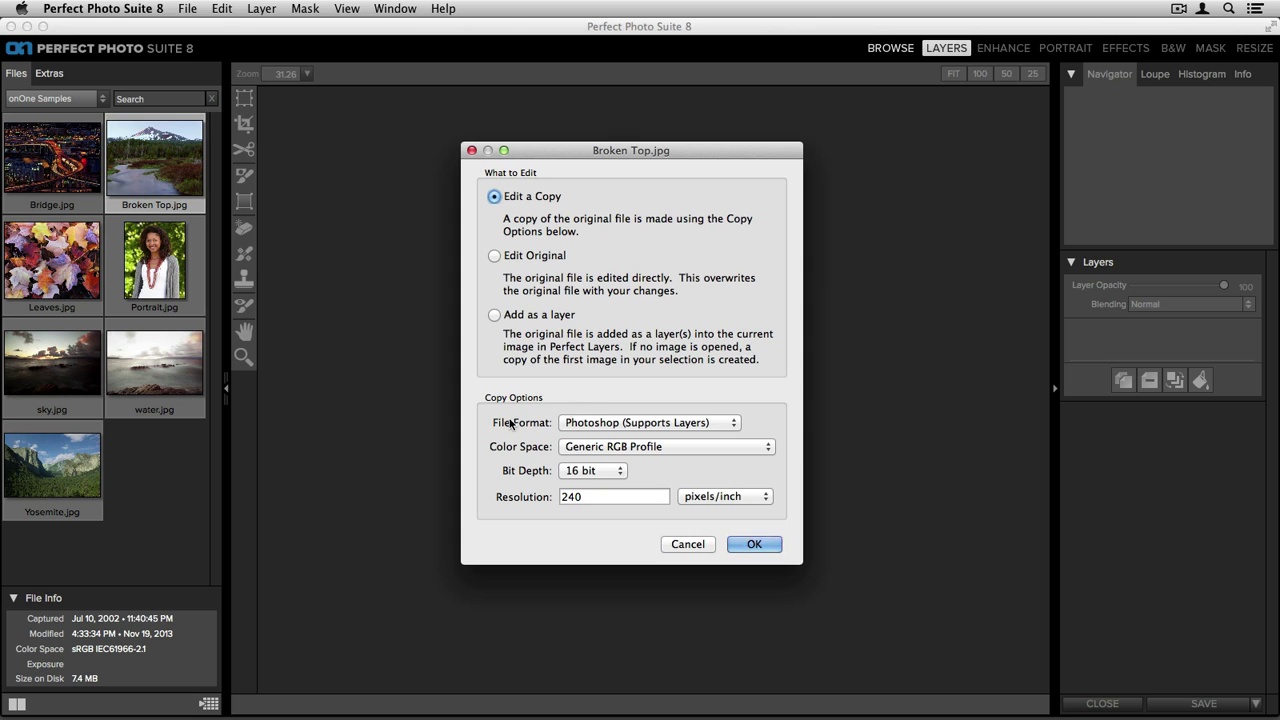
pyautogui.click(745, 544)
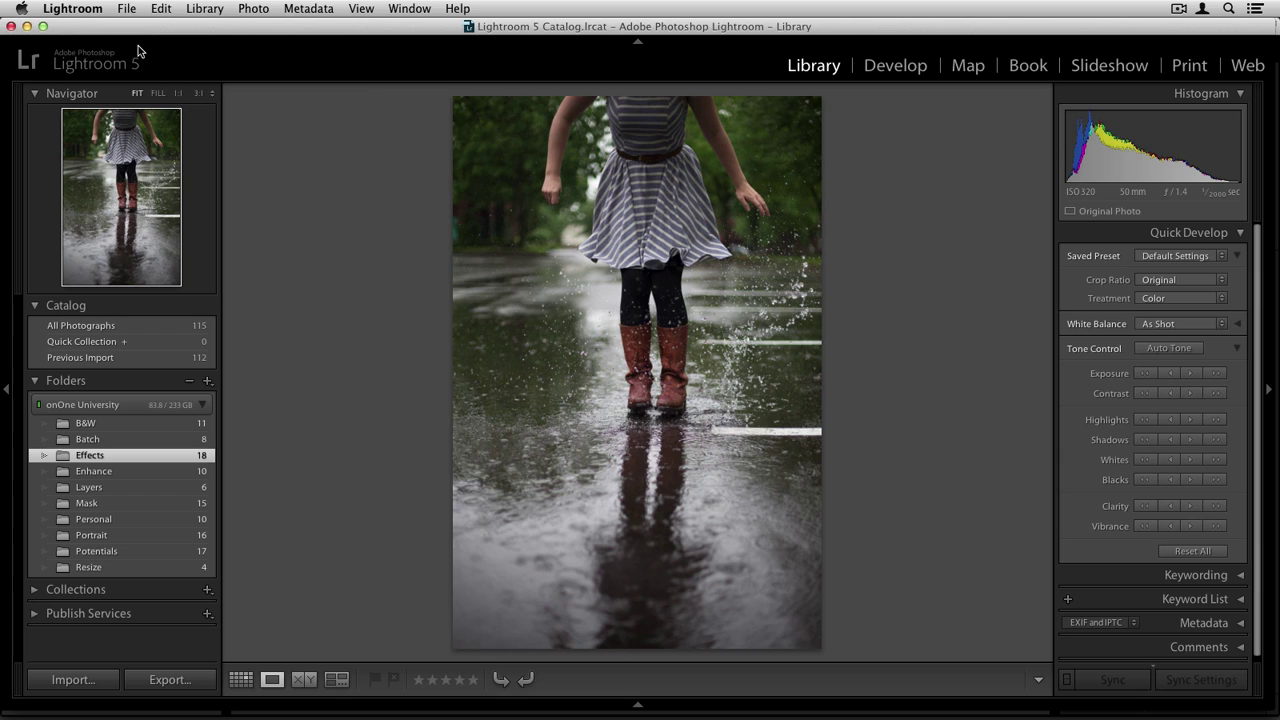
pyautogui.click(130, 8)
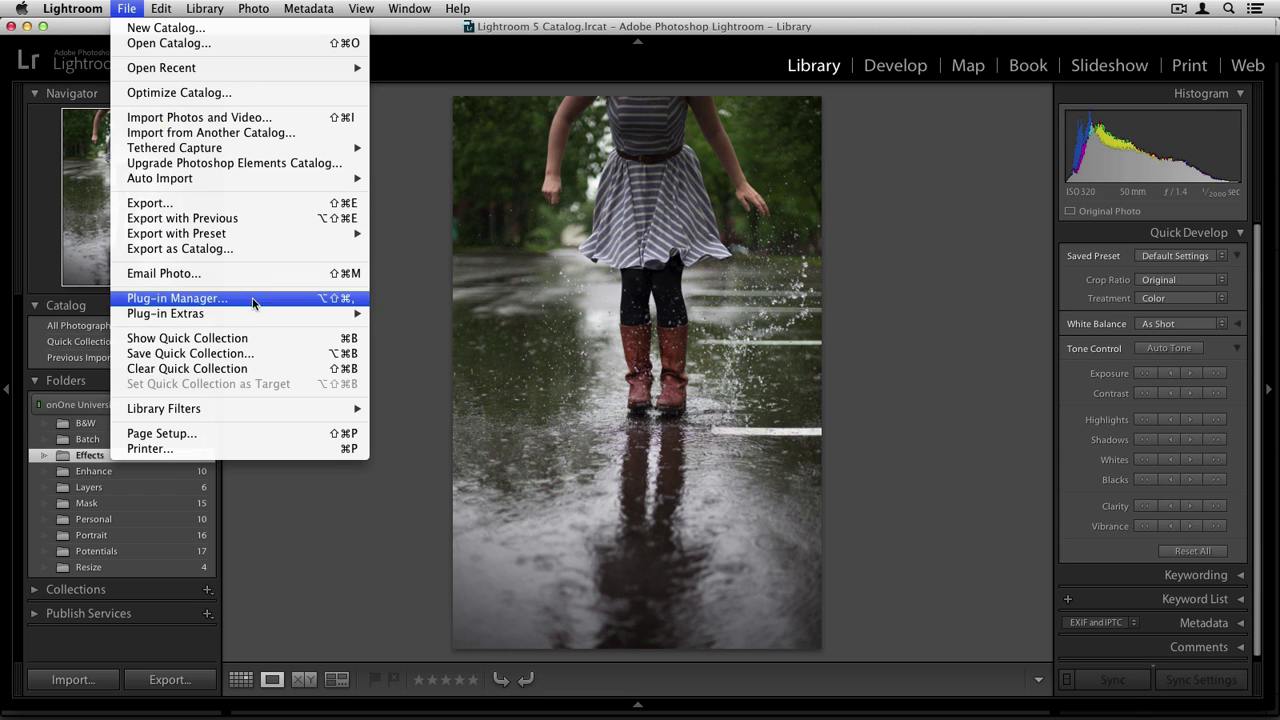
pyautogui.moveTo(264, 314)
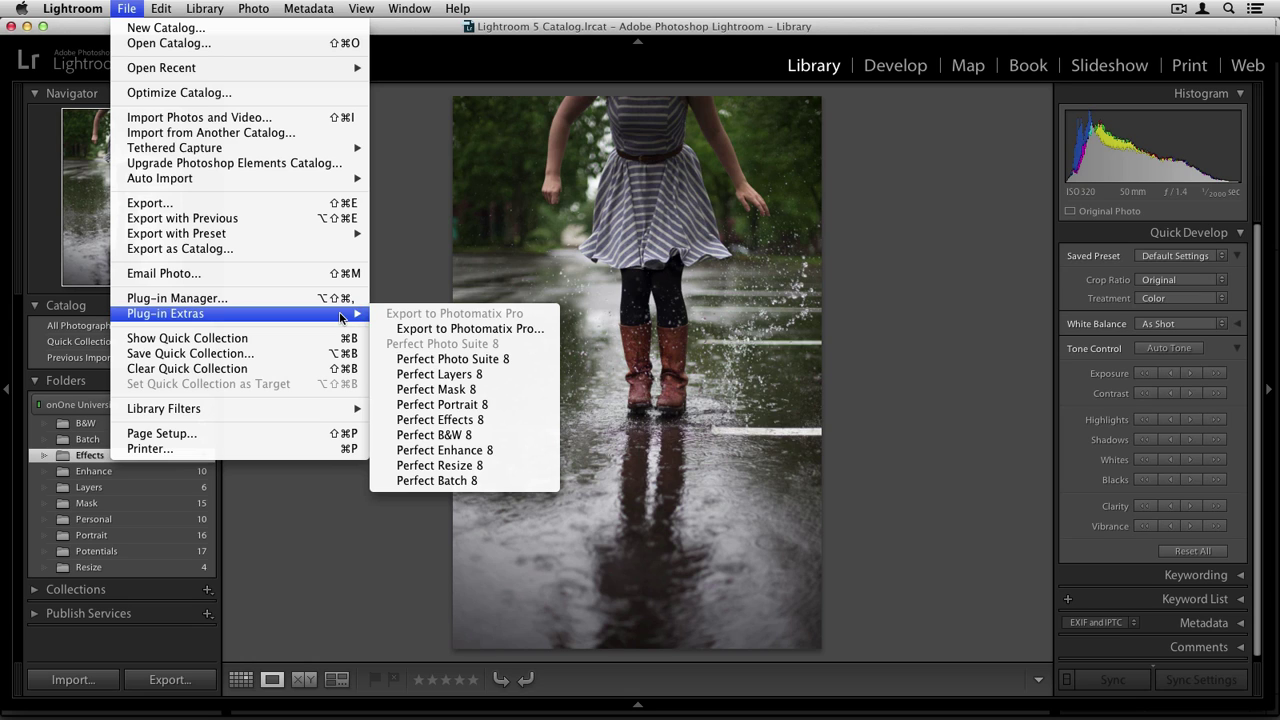
pyautogui.click(396, 269)
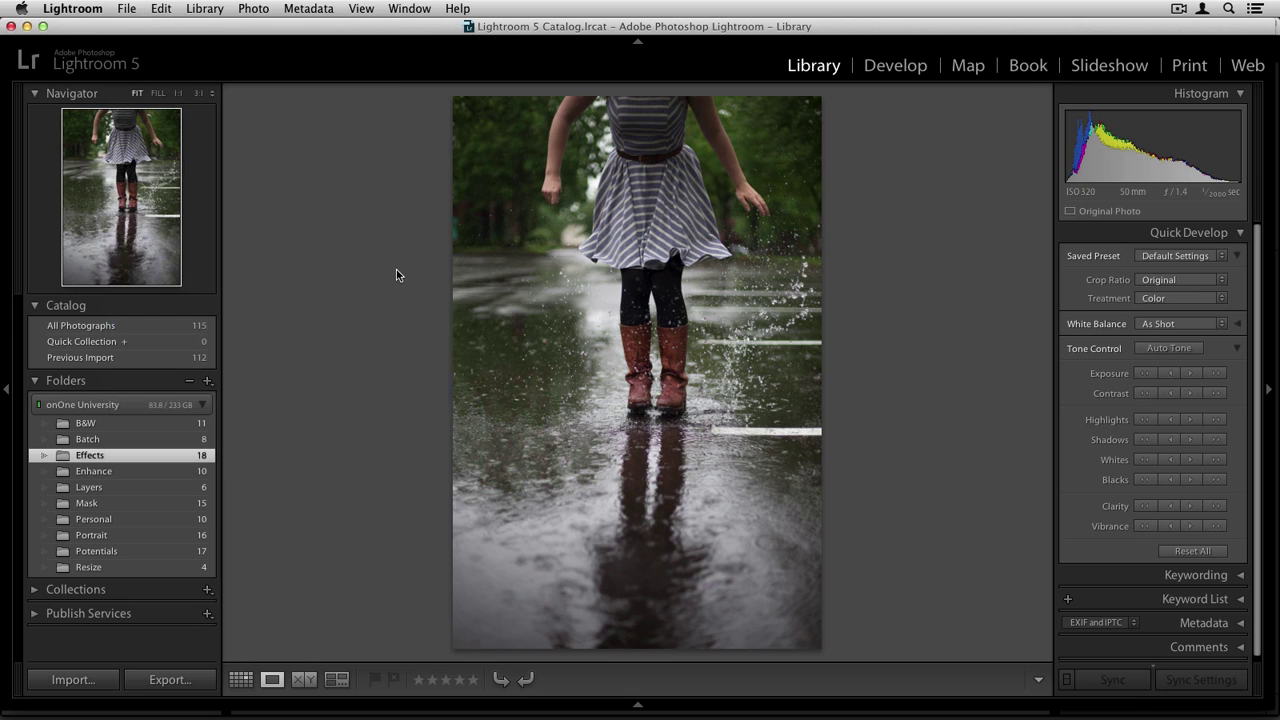
# - Show the Perfect 8 plug-ins under Edit In, via the Photo menu and the rainy-street photo's context menu
pyautogui.click(255, 8)
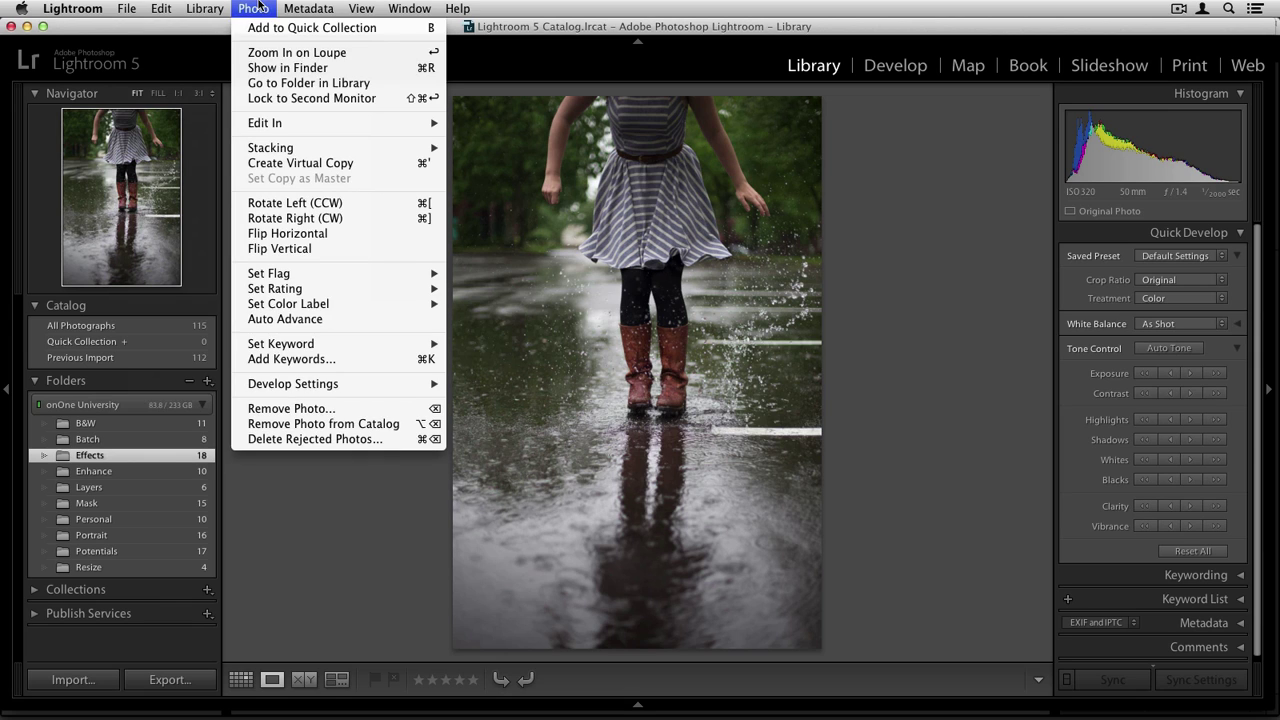
pyautogui.moveTo(330, 126)
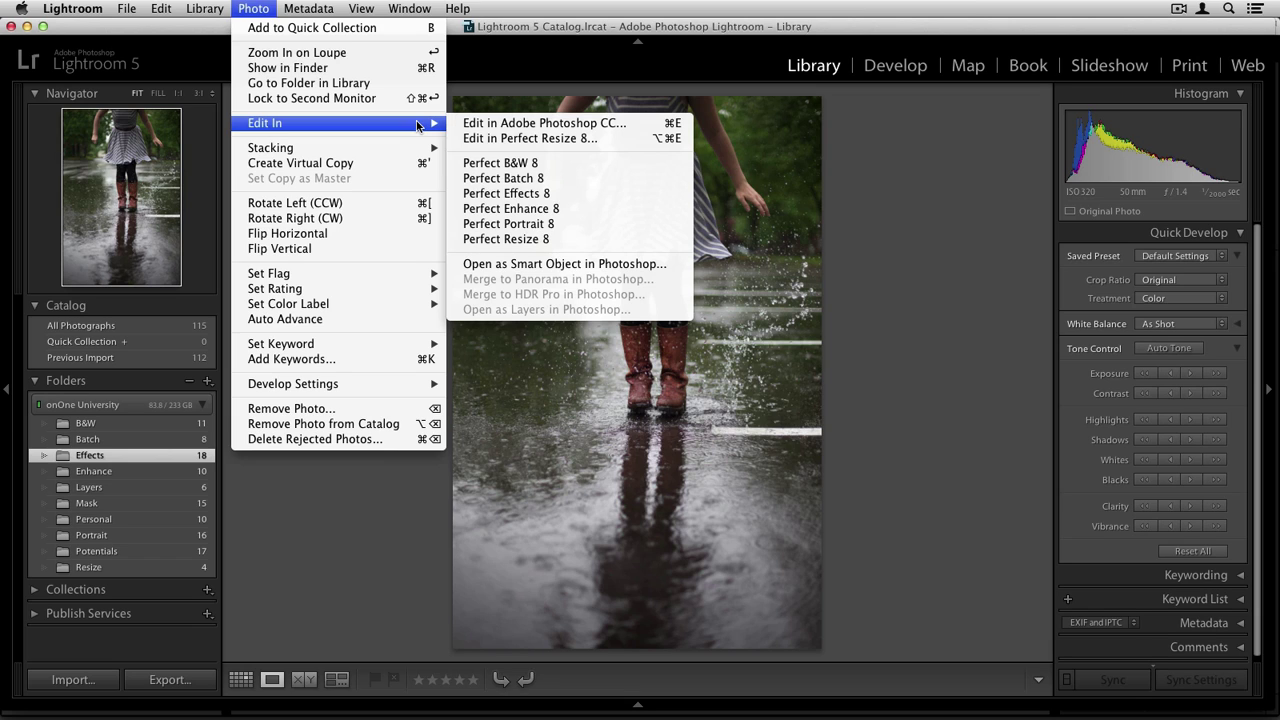
pyautogui.press('Escape')
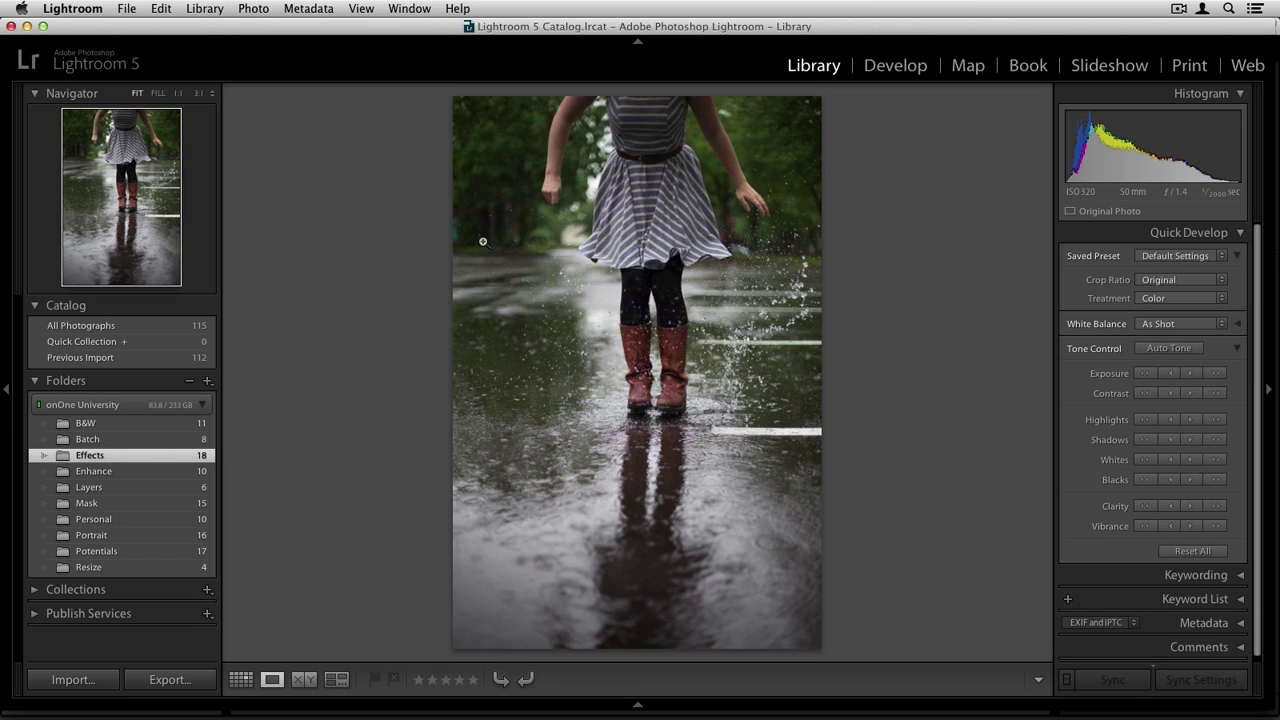
pyautogui.rightClick(518, 282)
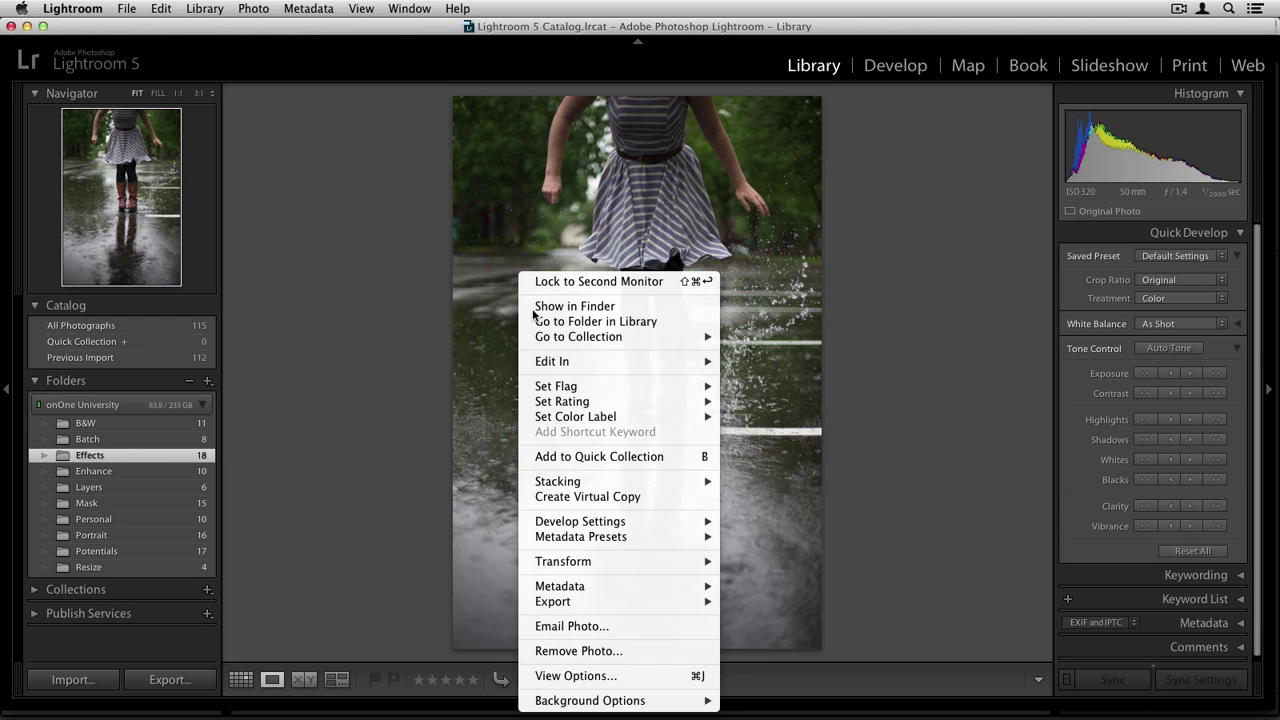
pyautogui.moveTo(557, 362)
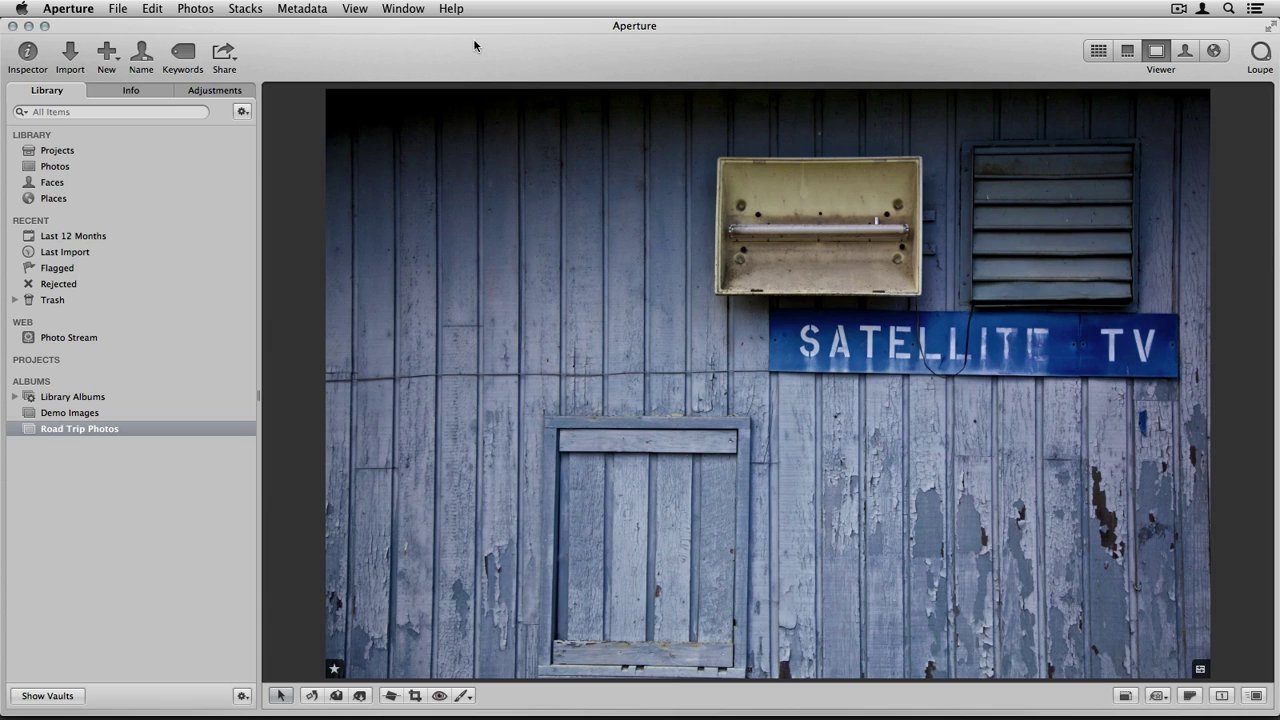
# - Show the Perfect 8 plug-ins under Edit with Plug-in, via the Photos menu and the Satellite TV photo's context menu
pyautogui.click(183, 7)
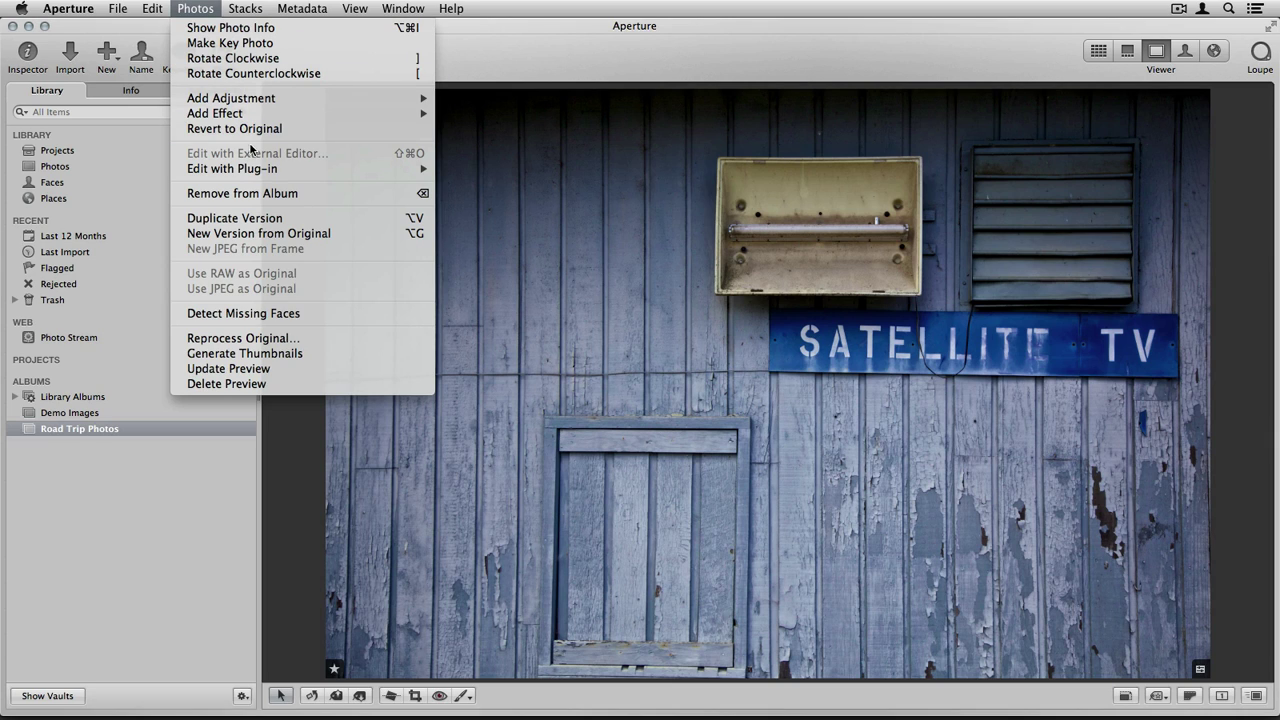
pyautogui.moveTo(249, 171)
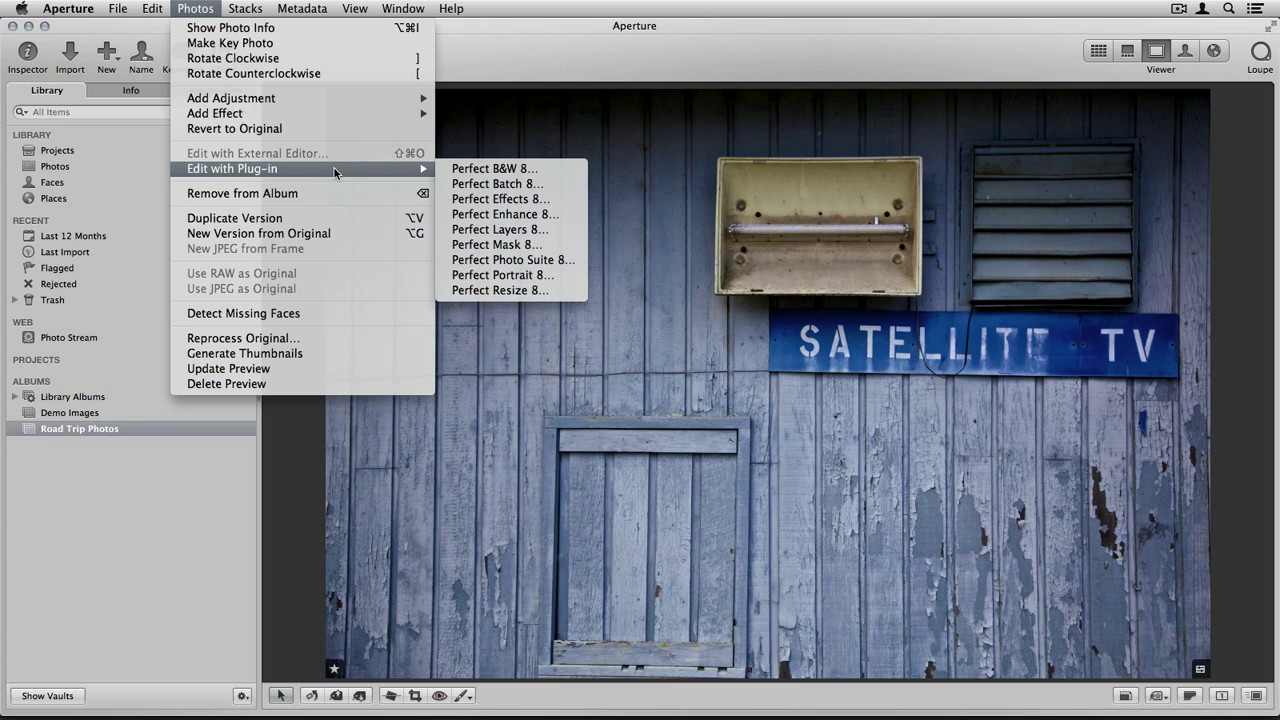
pyautogui.click(517, 234)
pyautogui.rightClick(517, 234)
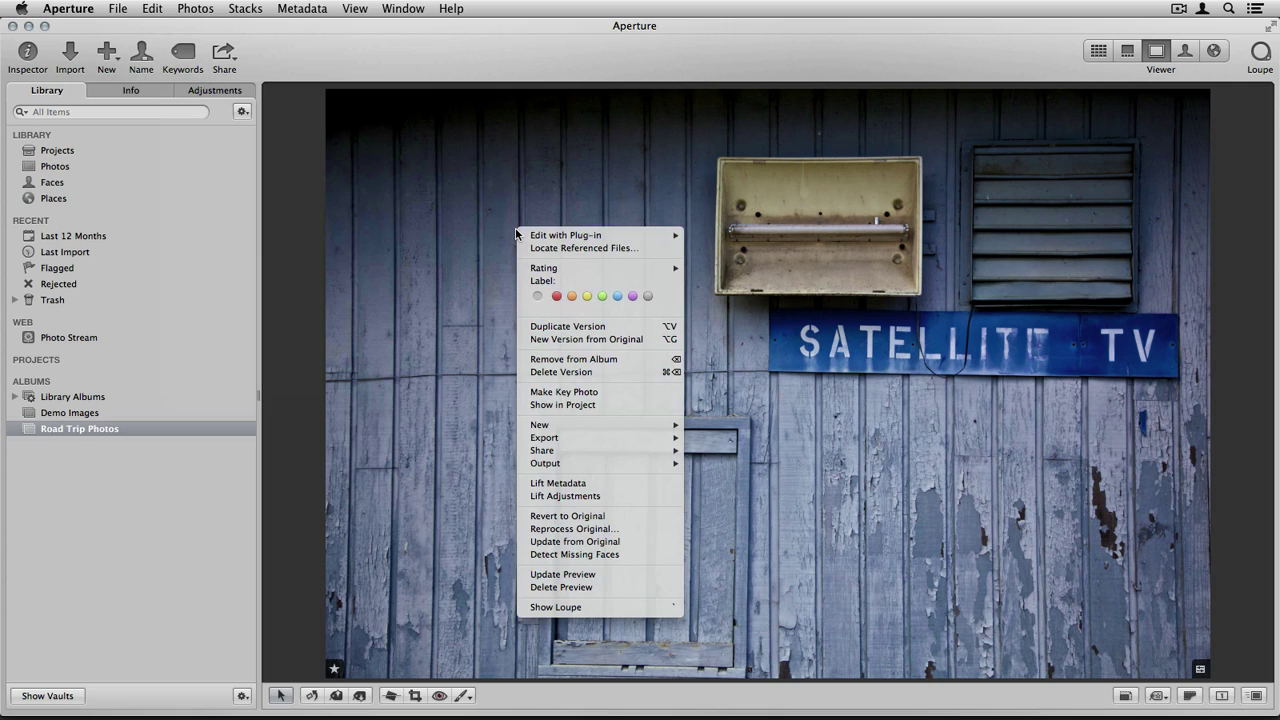
pyautogui.moveTo(523, 236)
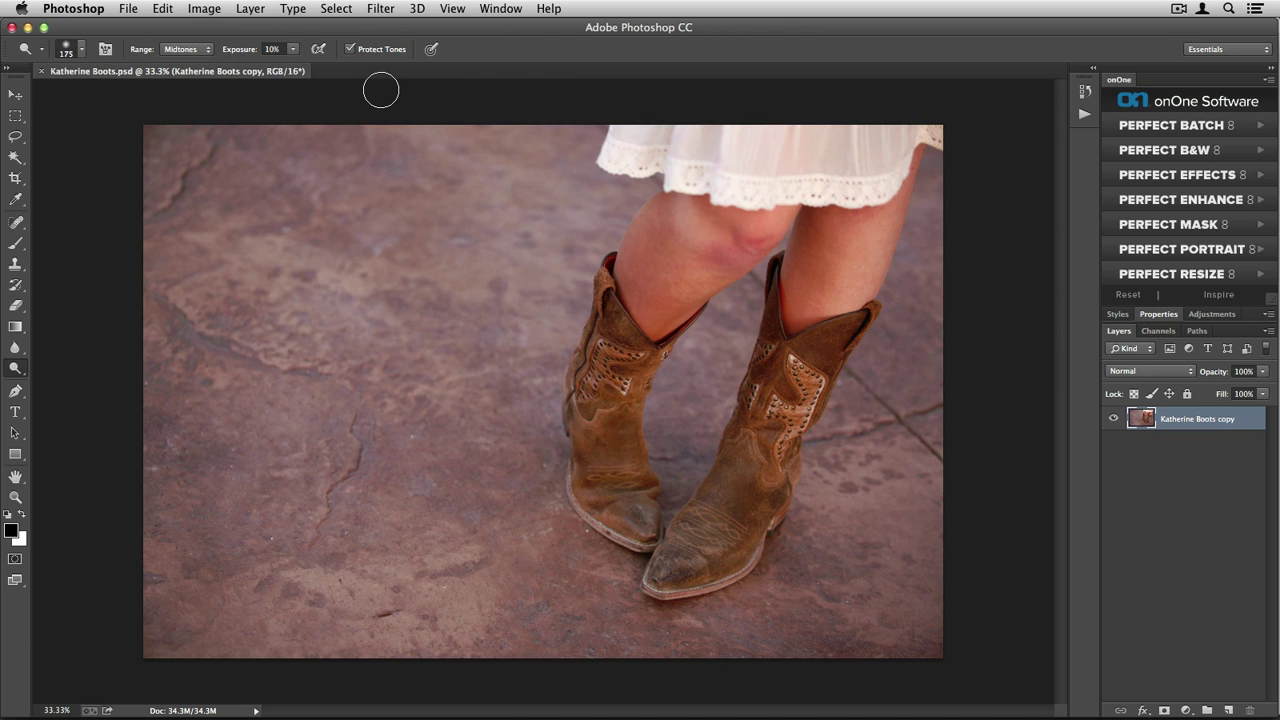
pyautogui.click(500, 8)
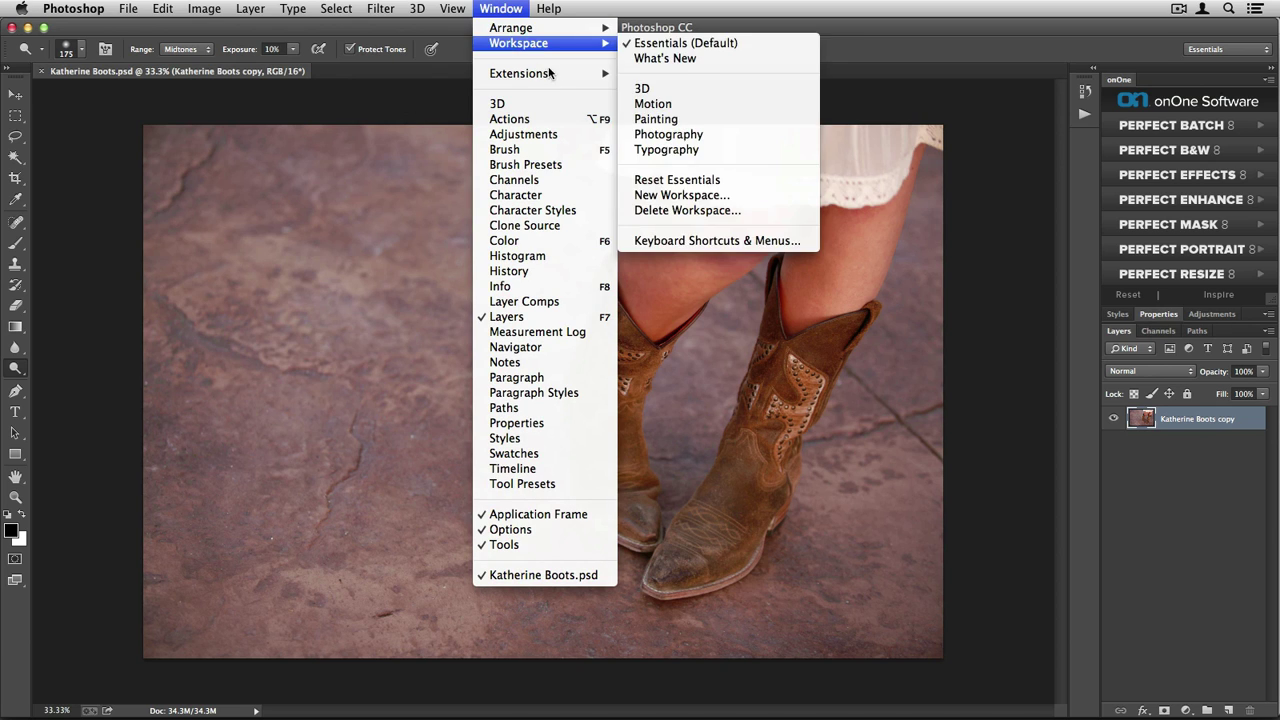
pyautogui.moveTo(555, 76)
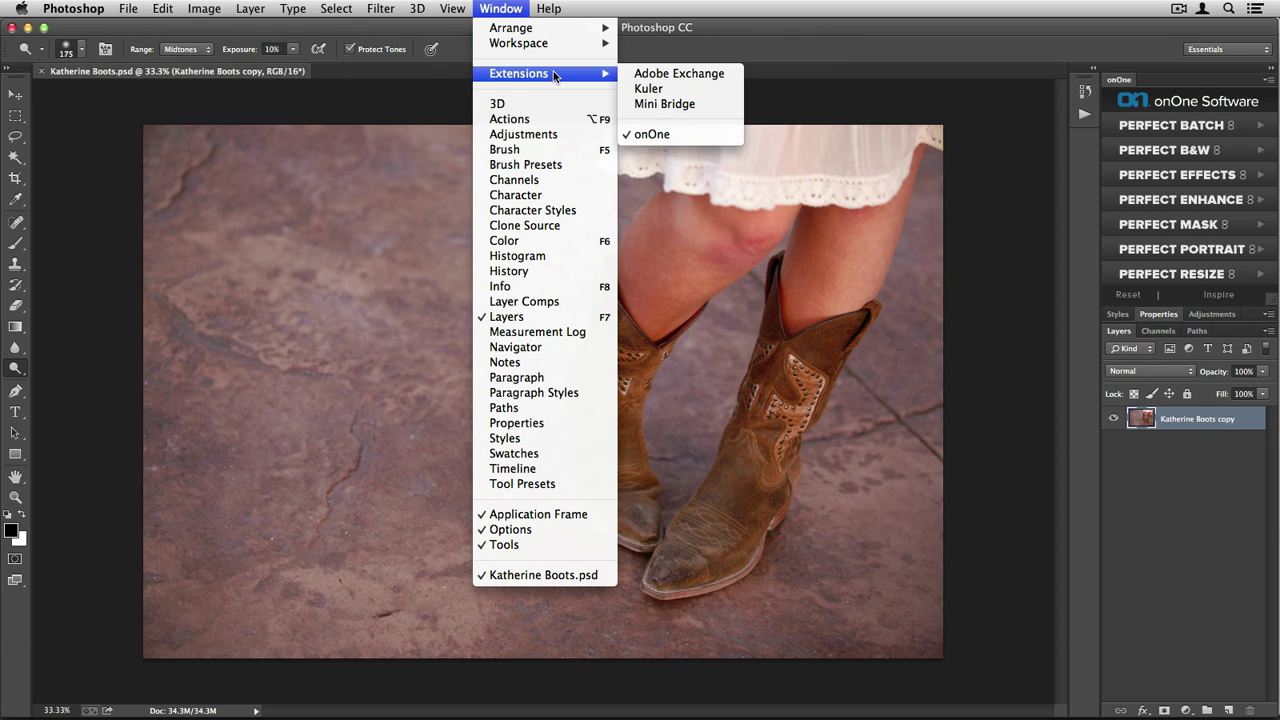
pyautogui.click(676, 135)
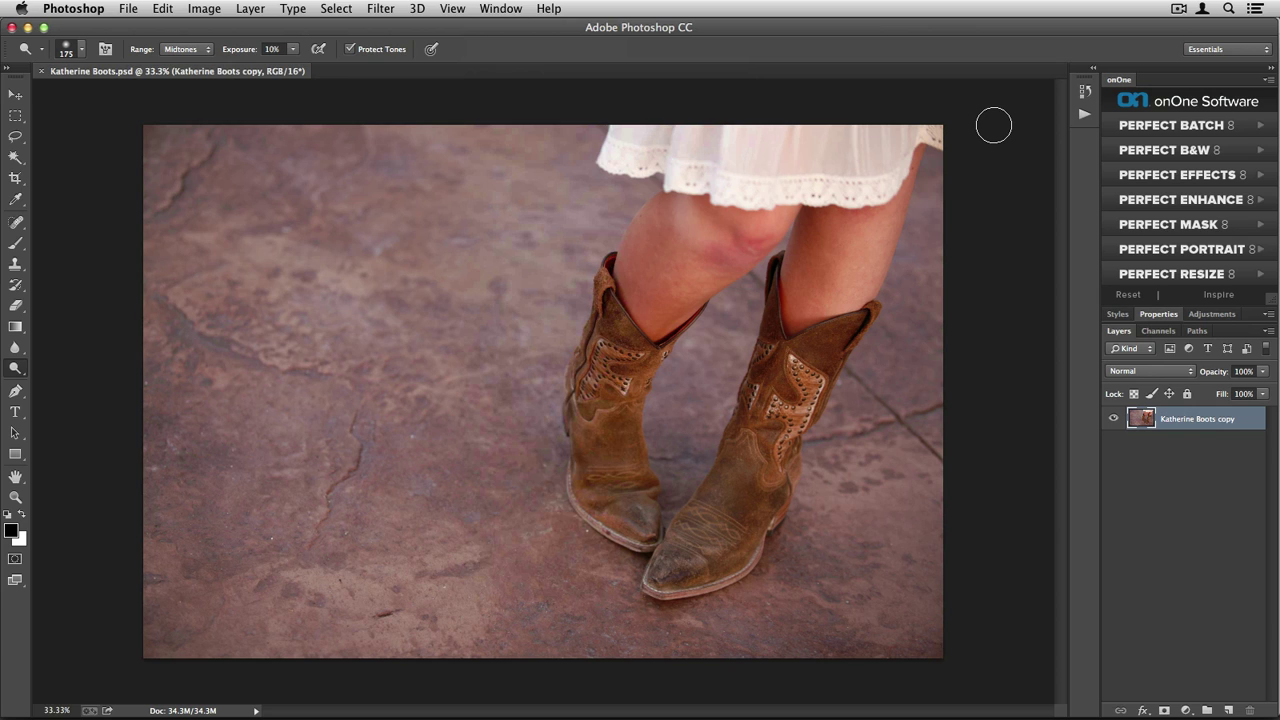
# - Launch Perfect Effects 8 on the boots photo, then view the Perfect 8 commands under File > Automate
pyautogui.click(1166, 176)
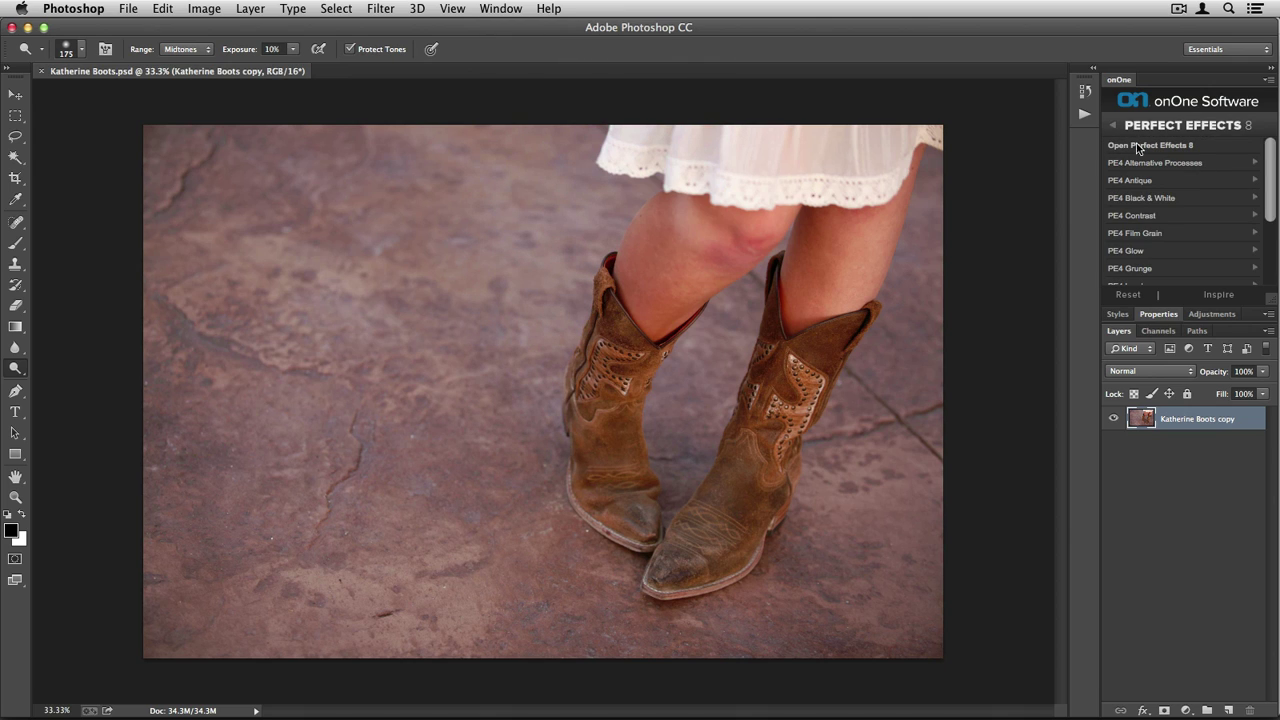
pyautogui.click(1177, 146)
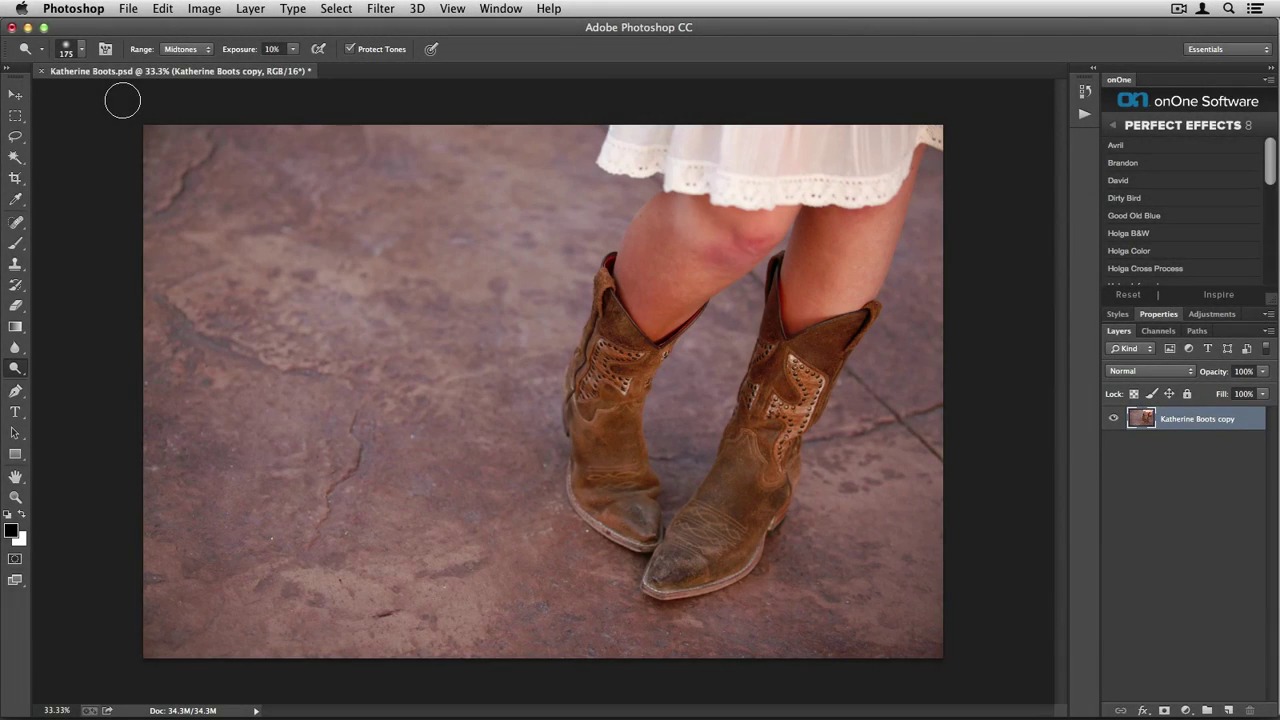
pyautogui.click(128, 8)
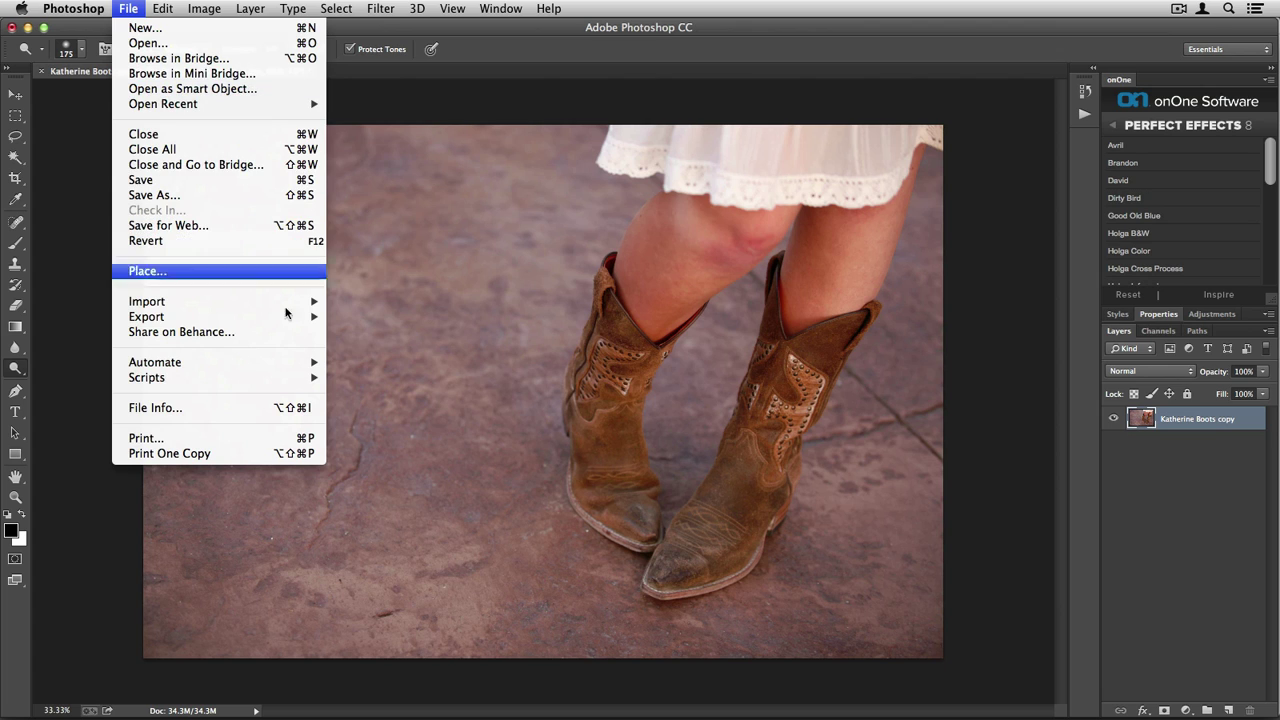
pyautogui.moveTo(315, 362)
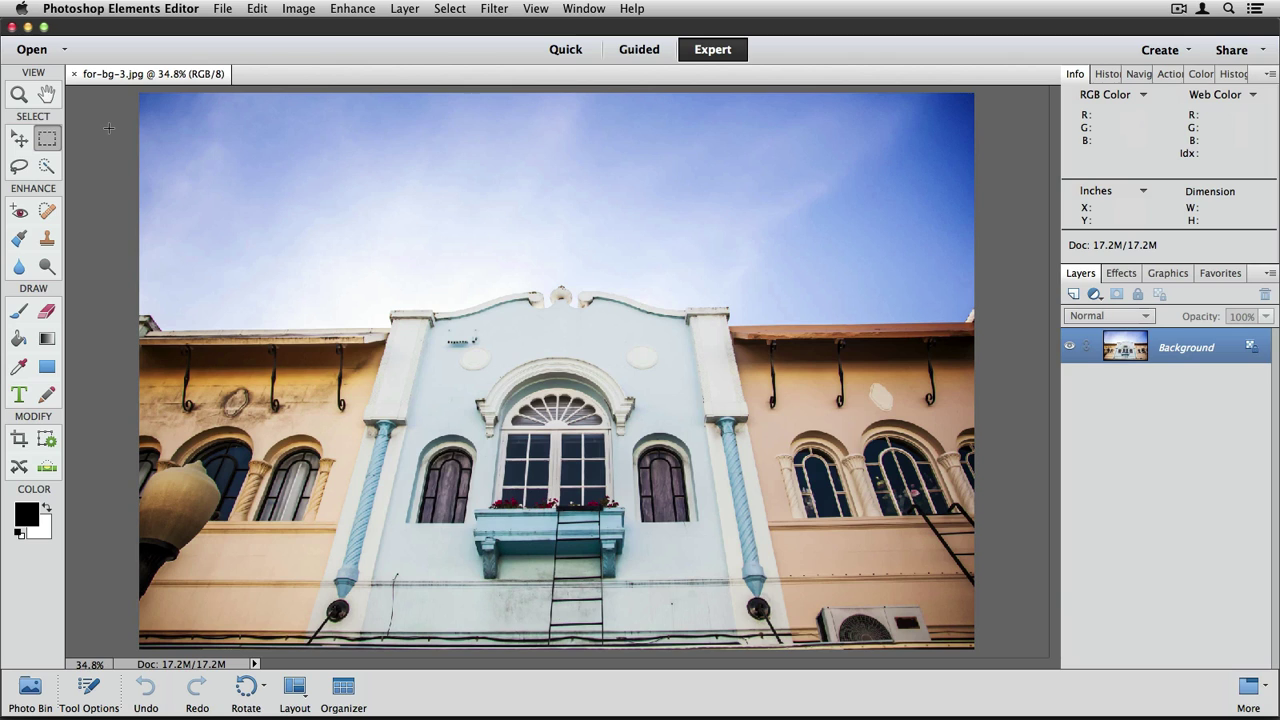
# - Show the seven Perfect 8 plug-ins under File > Automation Tools for for-bg-3.jpg
pyautogui.click(223, 8)
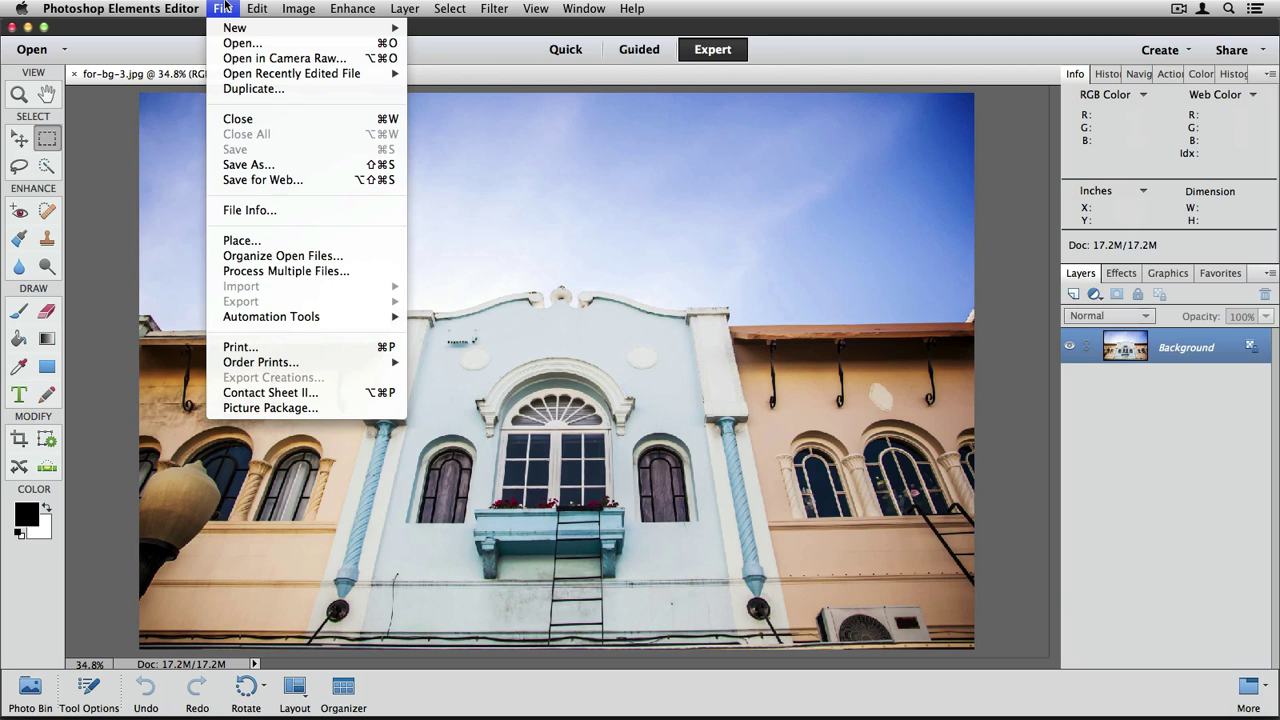
pyautogui.moveTo(384, 318)
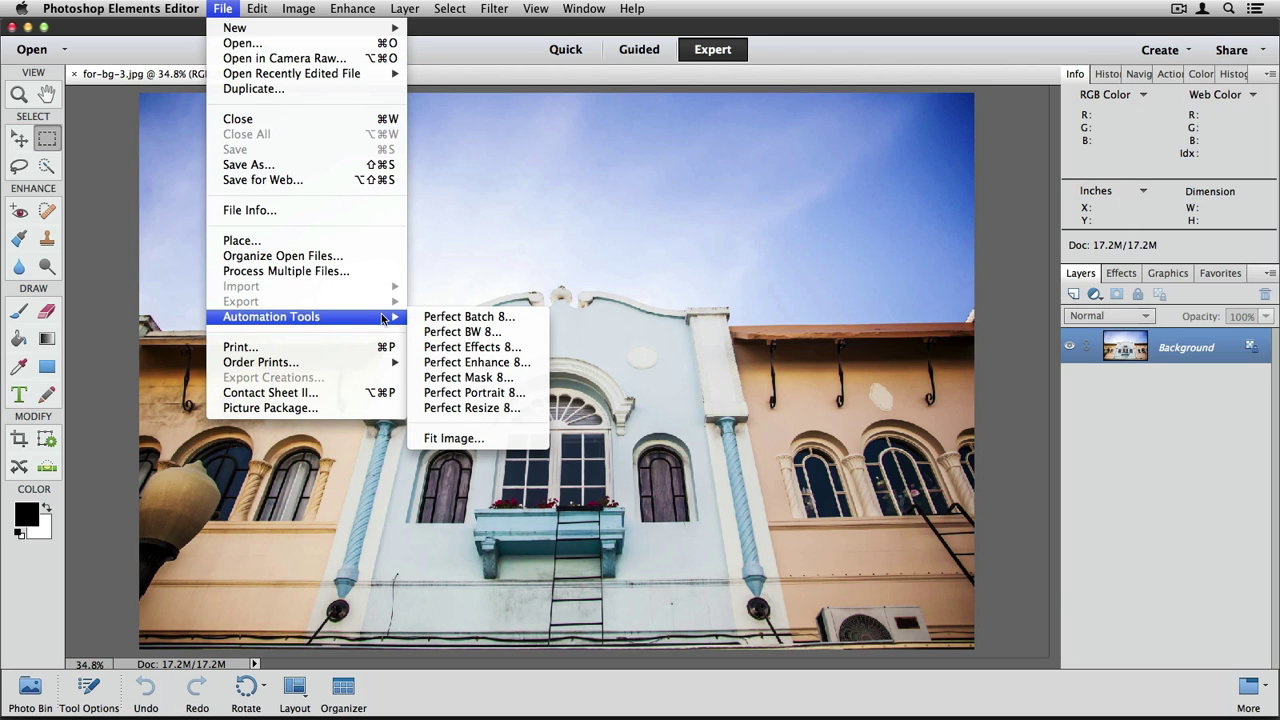